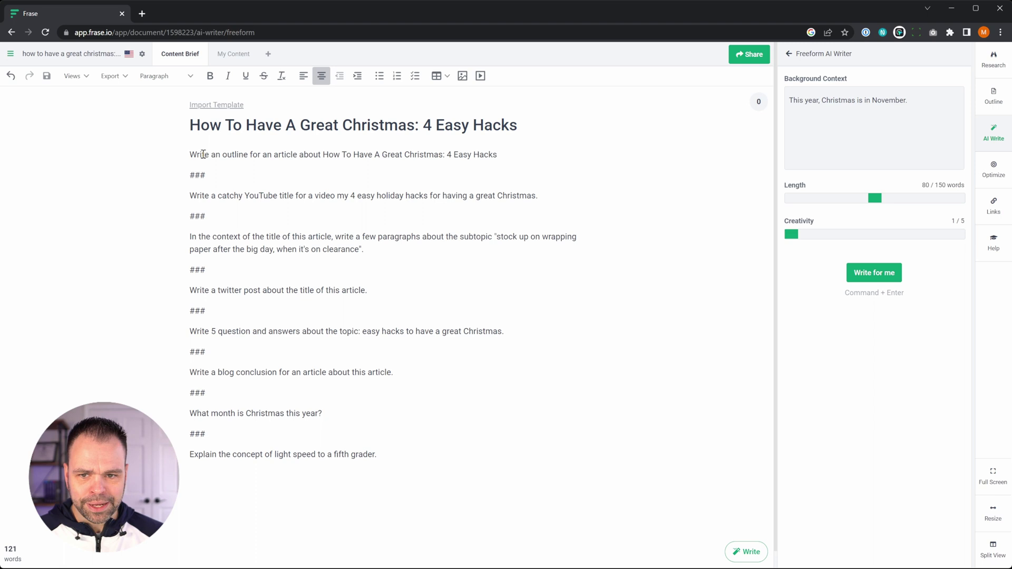
- Generate the AI outline (Introduction, four hacks, Conclusion) and select the points under Hack #2
{"action": "triple_click", "coordinate": [203, 154]}
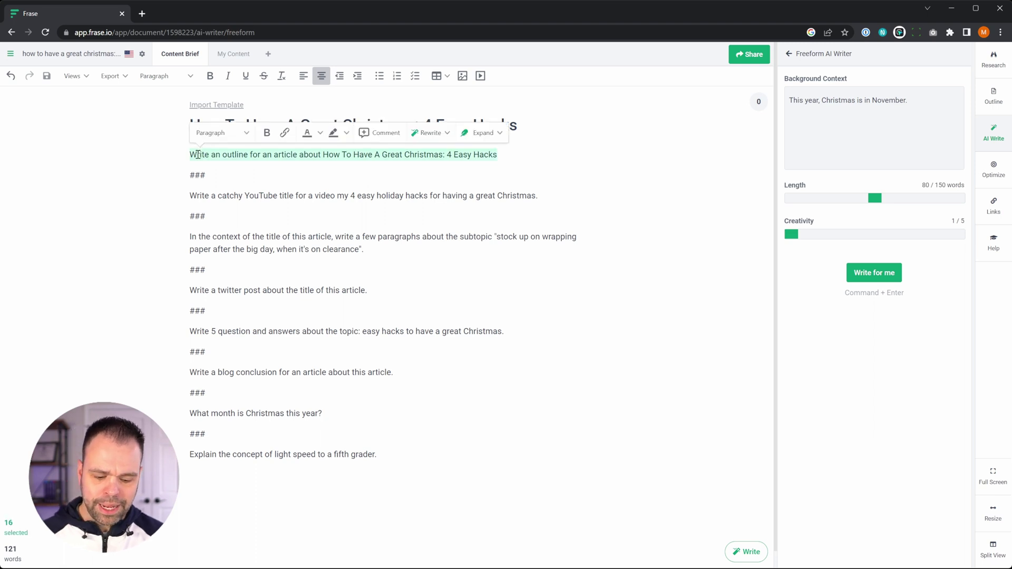
{"action": "key", "text": "ctrl+Return"}
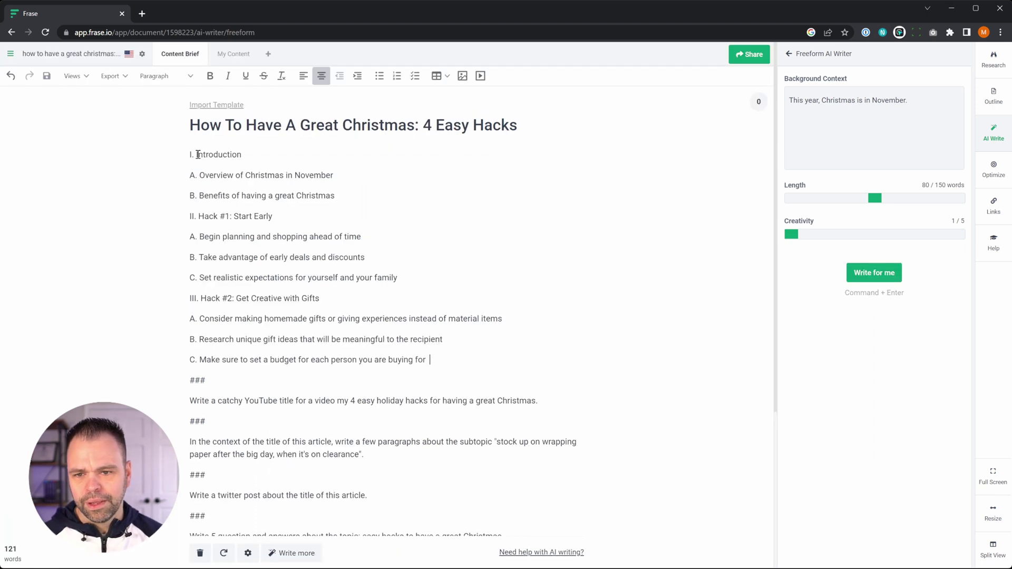
{"action": "triple_click", "coordinate": [232, 300]}
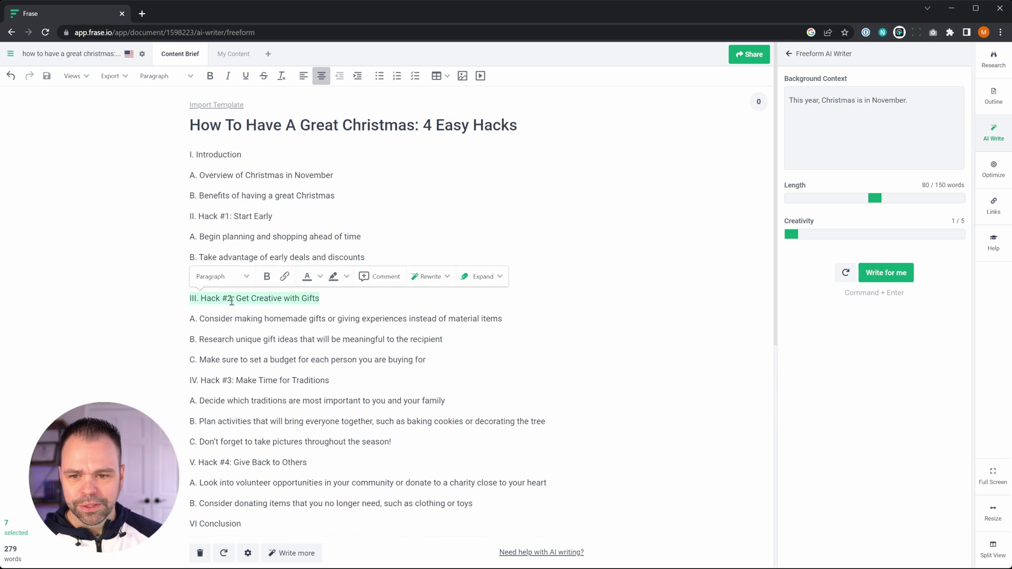
{"action": "left_click_drag", "start_coordinate": [319, 298], "coordinate": [464, 362]}
{"action": "scroll", "coordinate": [334, 360], "scroll_direction": "down", "scroll_amount": 4}
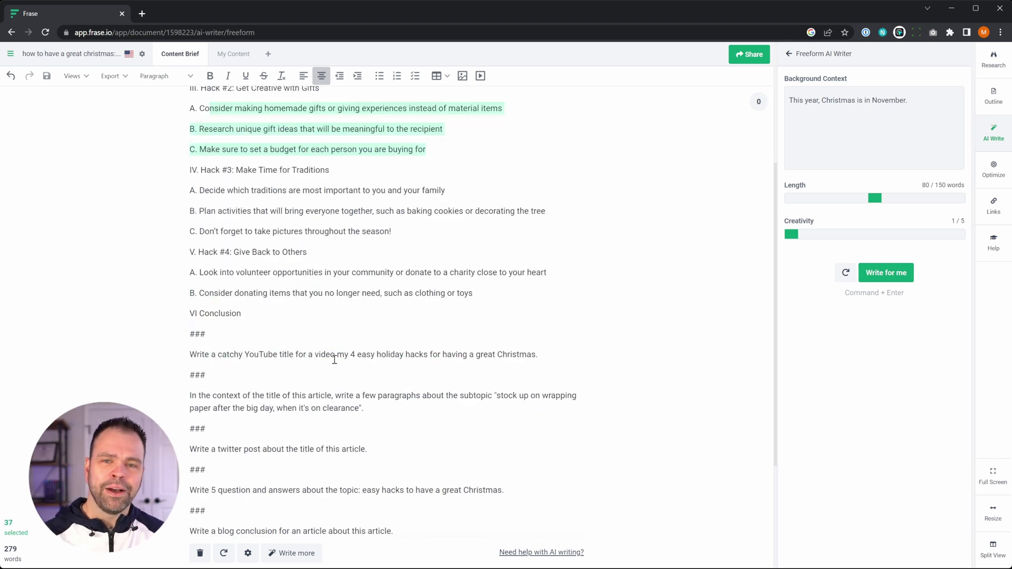
{"action": "scroll", "coordinate": [334, 360], "scroll_direction": "up", "scroll_amount": 2}
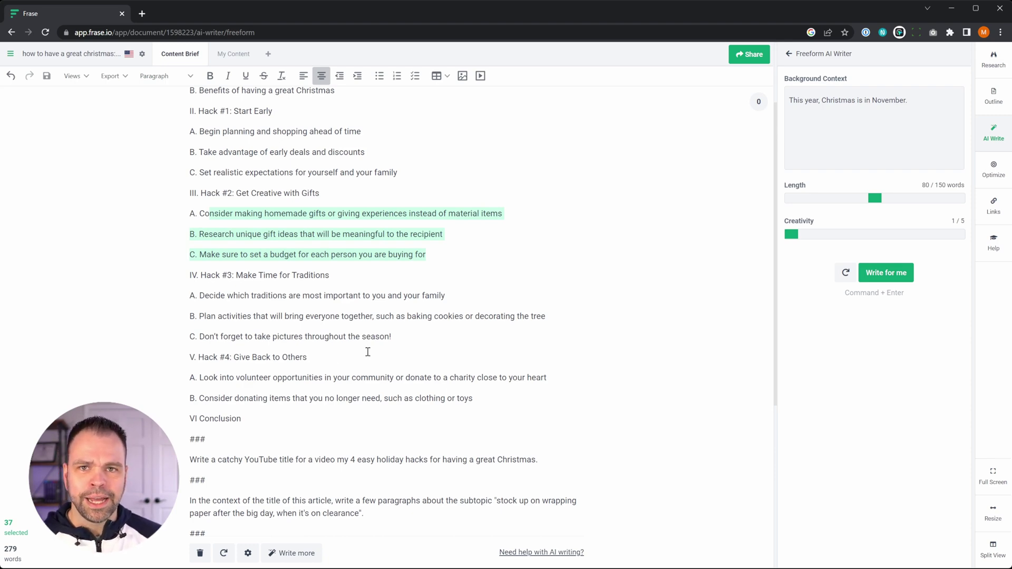
{"action": "scroll", "coordinate": [359, 426], "scroll_direction": "down", "scroll_amount": 4}
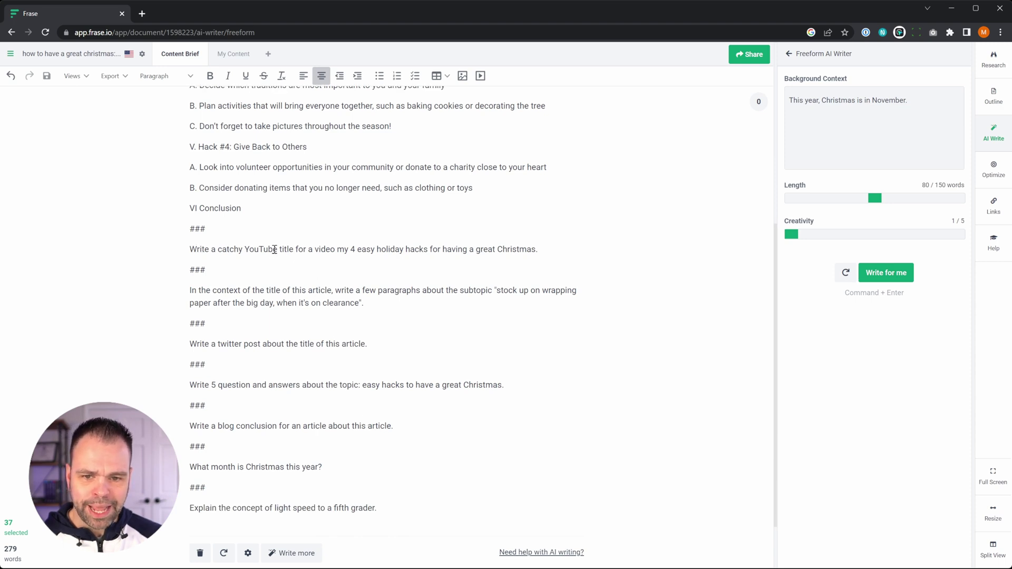
- Insert 'about' before 'my' in the YouTube prompt and generate the '4 Easy Hacks…' title
{"action": "left_click", "coordinate": [340, 250]}
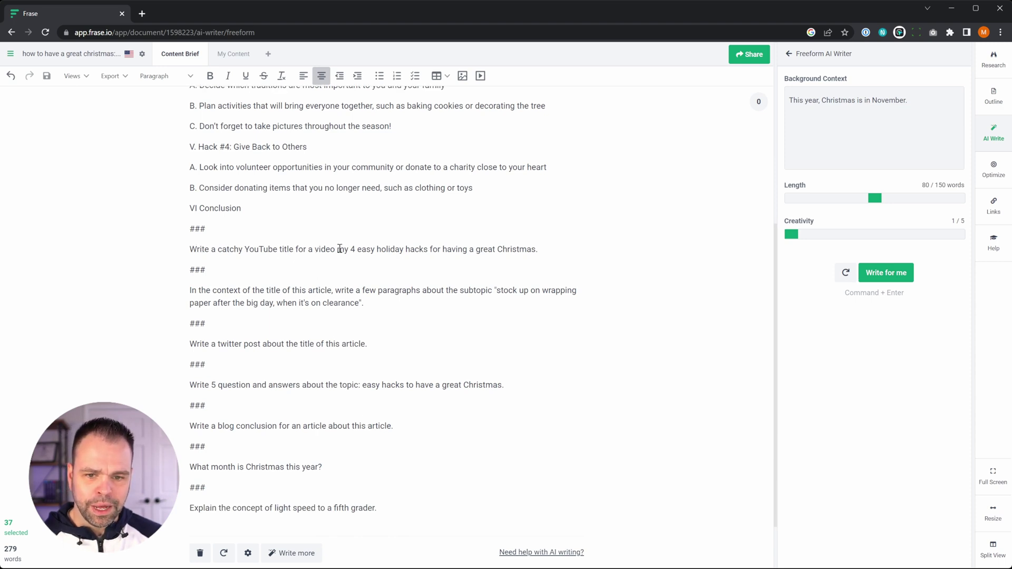
{"action": "type", "text": "about"}
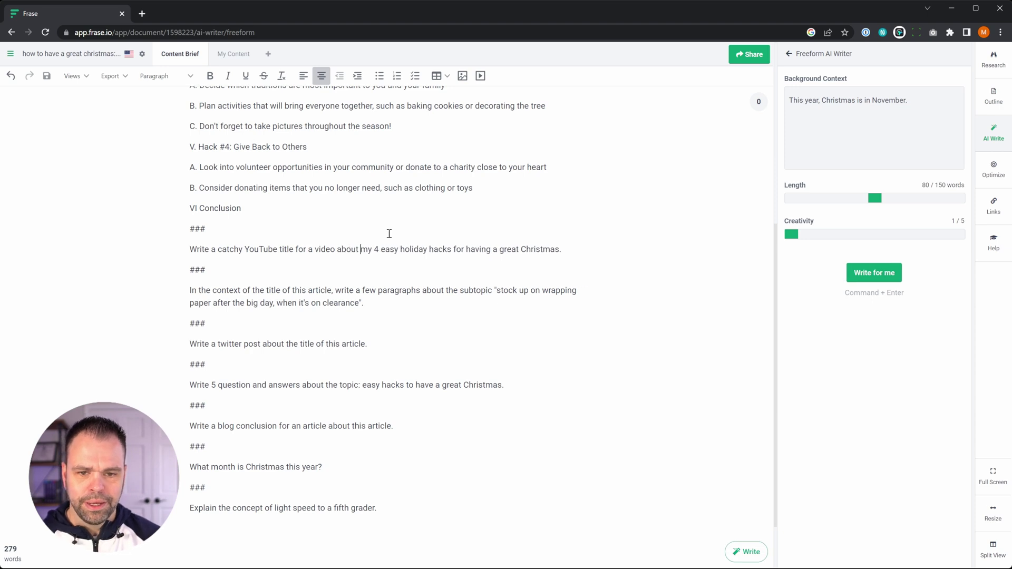
{"action": "double_click", "coordinate": [485, 250]}
{"action": "triple_click", "coordinate": [484, 249]}
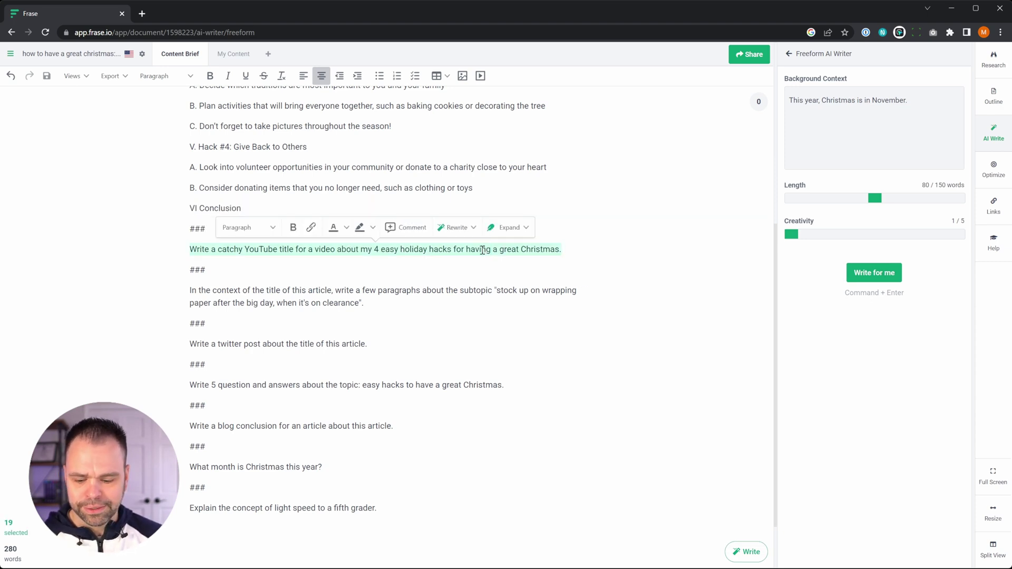
{"action": "key", "text": "ctrl+Return"}
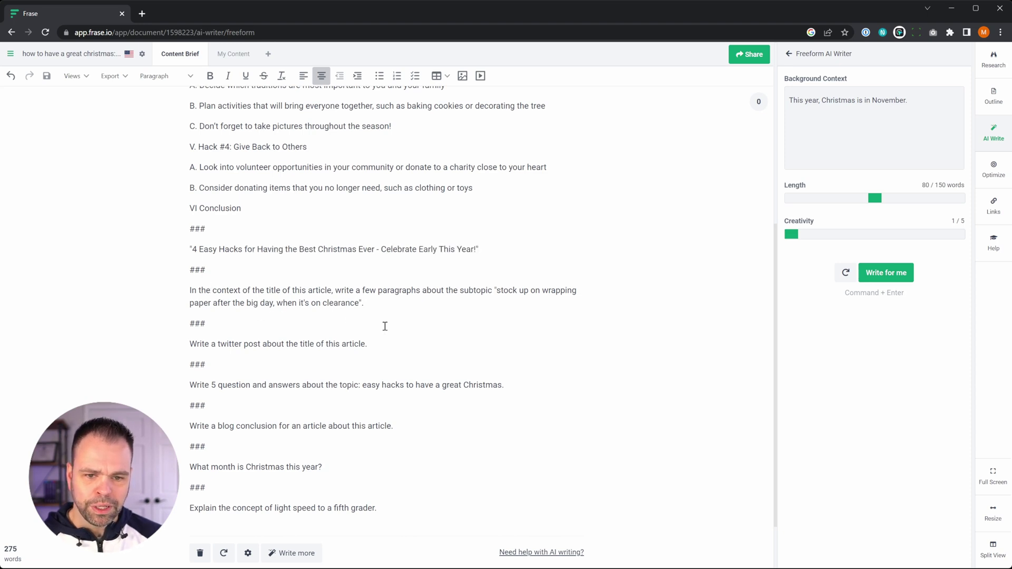
- Run the wrapping-paper prompt to get four paragraphs on clearance wrapping paper and gift bags
{"action": "triple_click", "coordinate": [270, 290]}
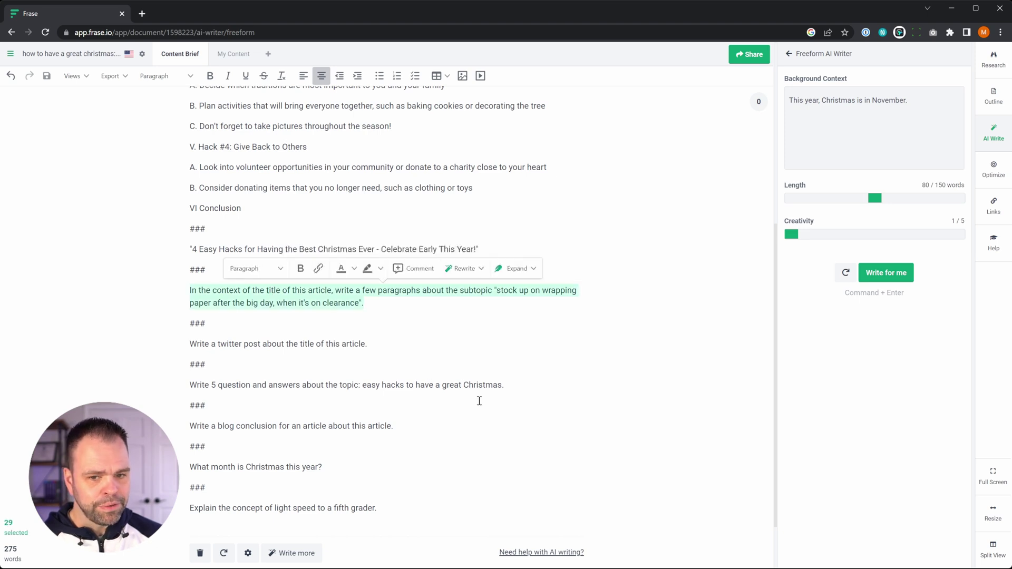
{"action": "scroll", "coordinate": [472, 472], "scroll_direction": "up", "scroll_amount": 4}
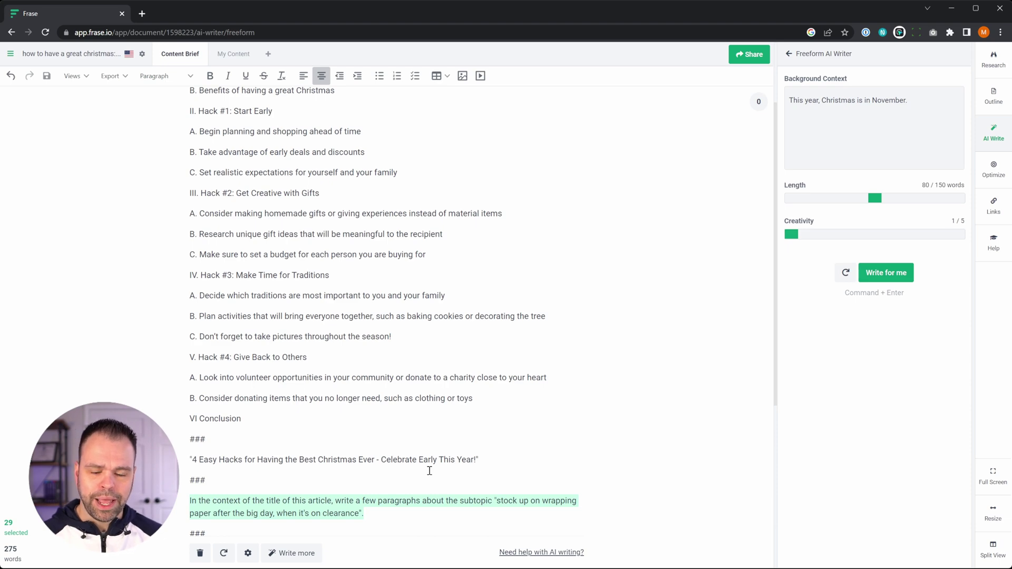
{"action": "scroll", "coordinate": [416, 474], "scroll_direction": "up", "scroll_amount": 2}
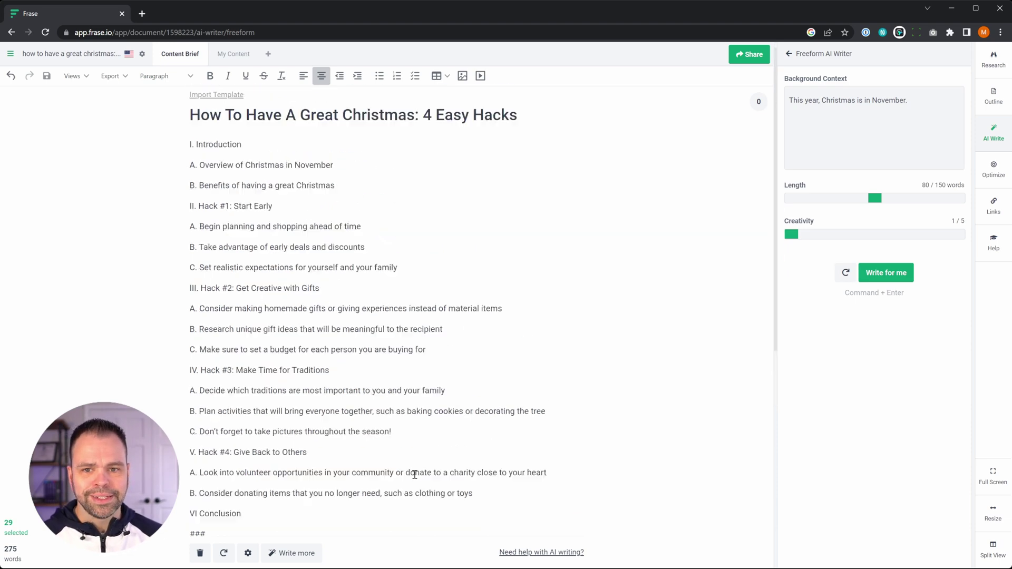
{"action": "scroll", "coordinate": [307, 307], "scroll_direction": "down", "scroll_amount": 1}
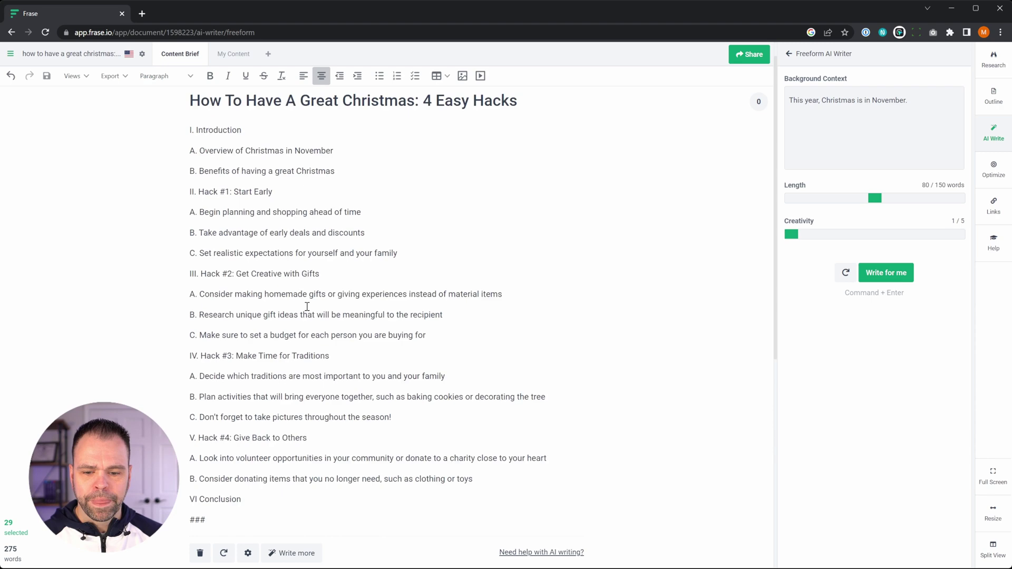
{"action": "scroll", "coordinate": [306, 307], "scroll_direction": "down", "scroll_amount": 3}
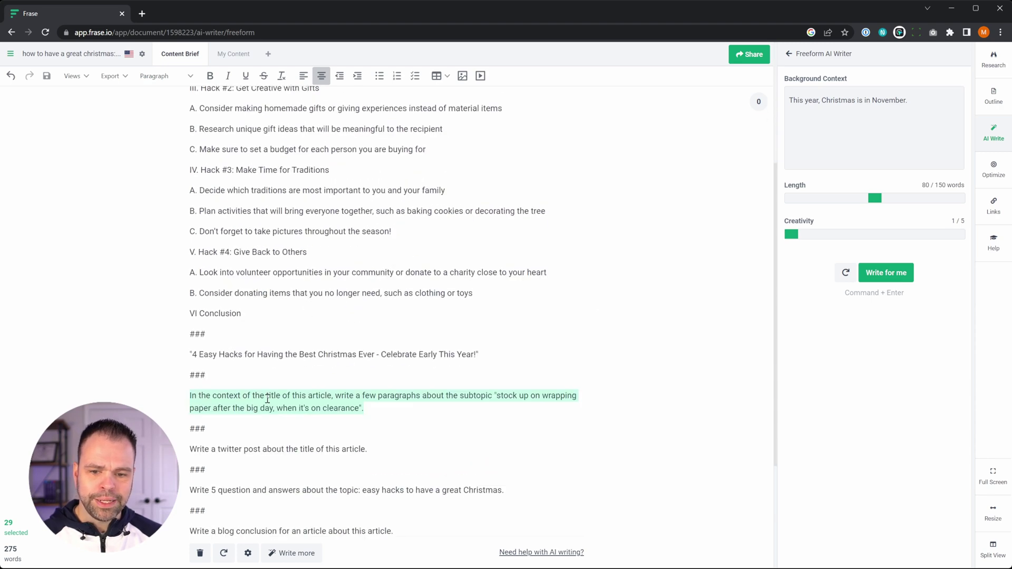
{"action": "scroll", "coordinate": [268, 399], "scroll_direction": "up", "scroll_amount": 4}
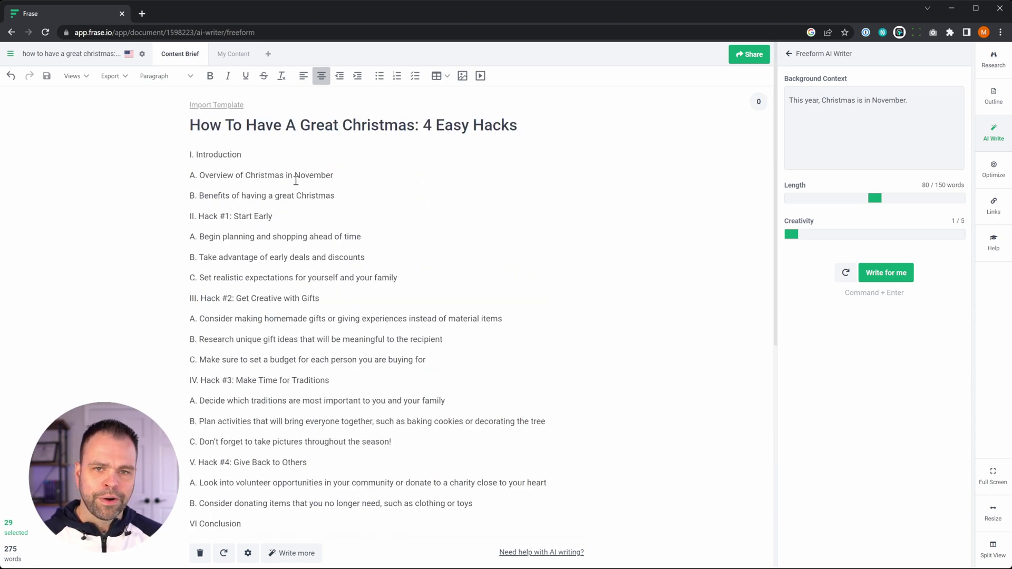
{"action": "scroll", "coordinate": [309, 390], "scroll_direction": "down", "scroll_amount": 4}
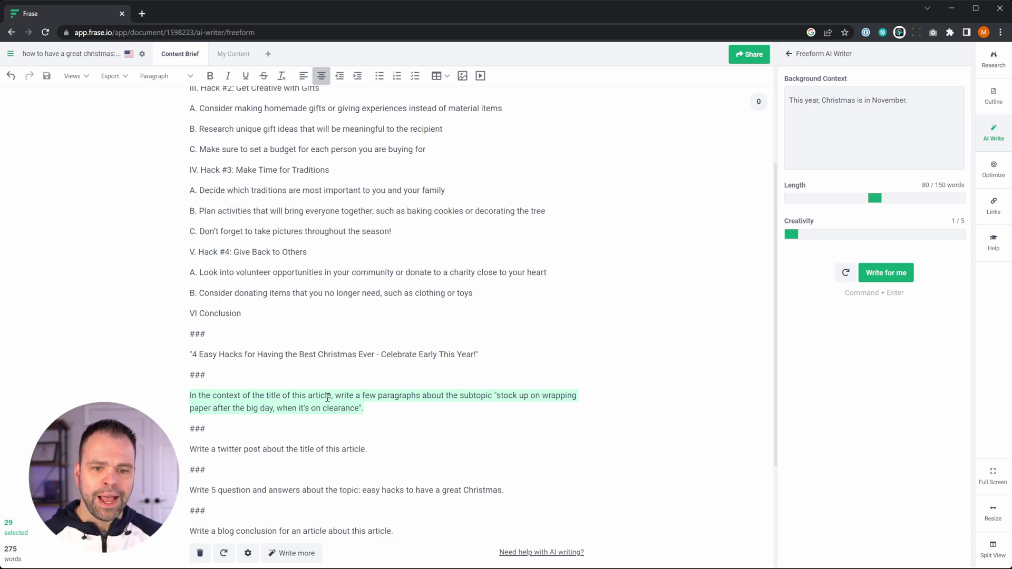
{"action": "scroll", "coordinate": [327, 393], "scroll_direction": "up", "scroll_amount": 4}
{"action": "scroll", "coordinate": [318, 338], "scroll_direction": "down", "scroll_amount": 6}
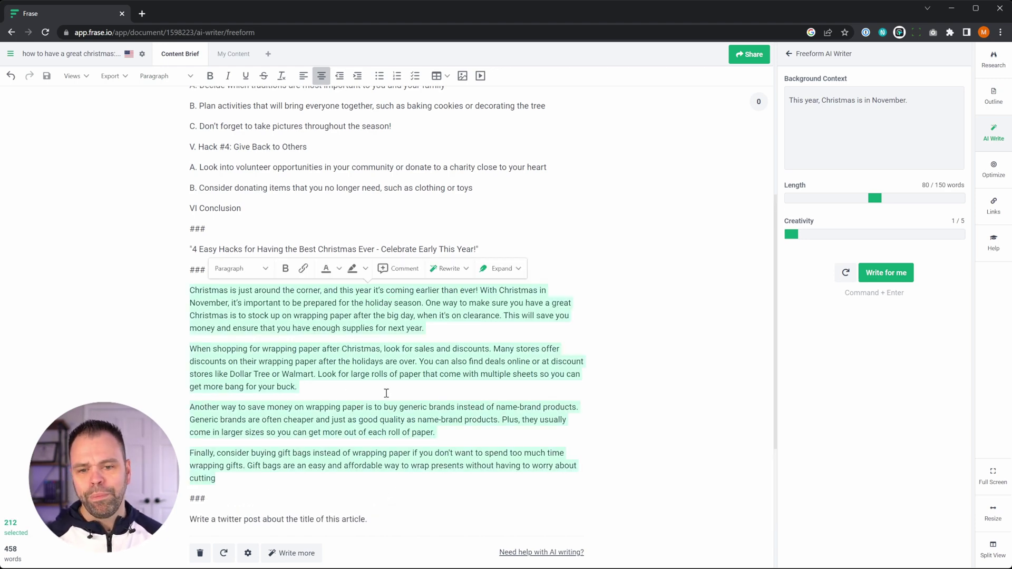
{"action": "scroll", "coordinate": [349, 393], "scroll_direction": "down", "scroll_amount": 2}
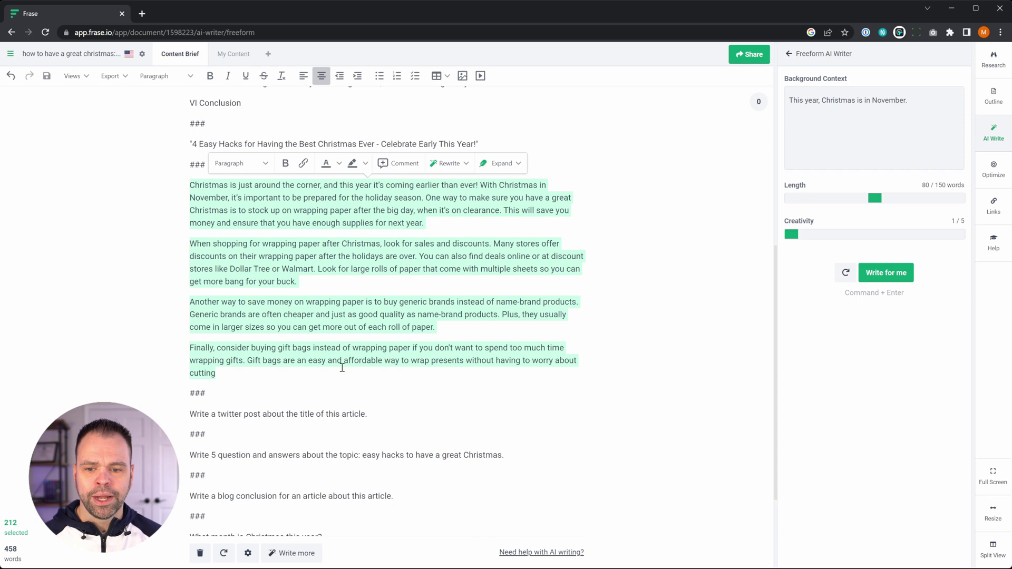
{"action": "scroll", "coordinate": [327, 369], "scroll_direction": "down", "scroll_amount": 2}
- Generate a short hashtagged holiday post from the twitter-post prompt
{"action": "double_click", "coordinate": [253, 310]}
{"action": "triple_click", "coordinate": [256, 312]}
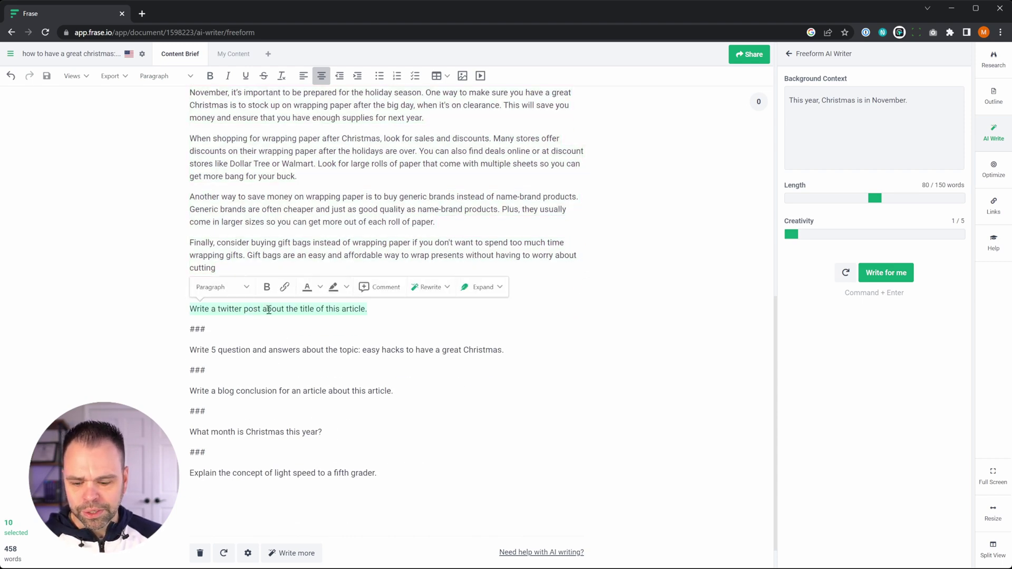
{"action": "key", "text": "ctrl+Return"}
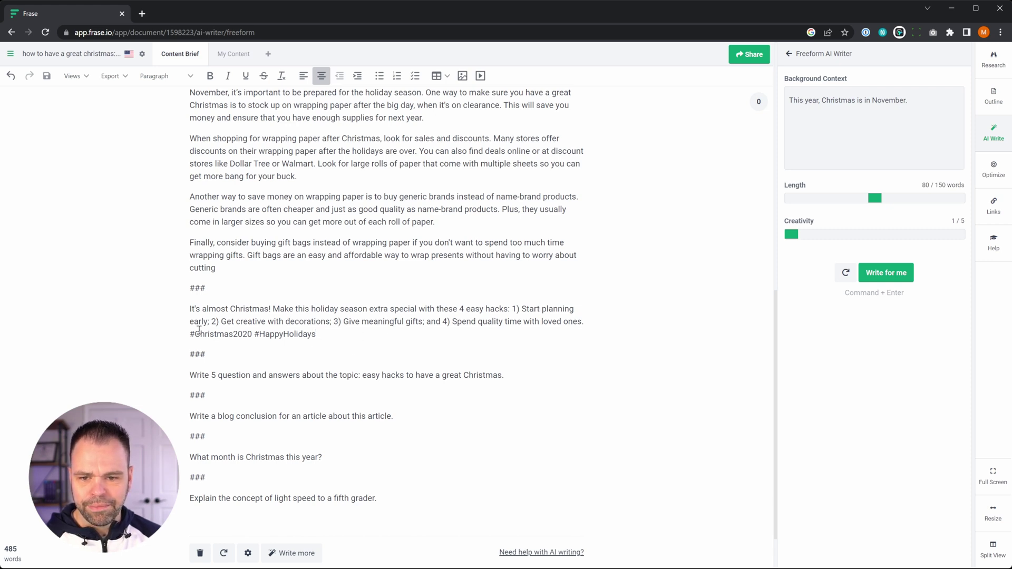
- Generate a Q&A list about Christmas hacks from the five-questions prompt
{"action": "triple_click", "coordinate": [259, 374]}
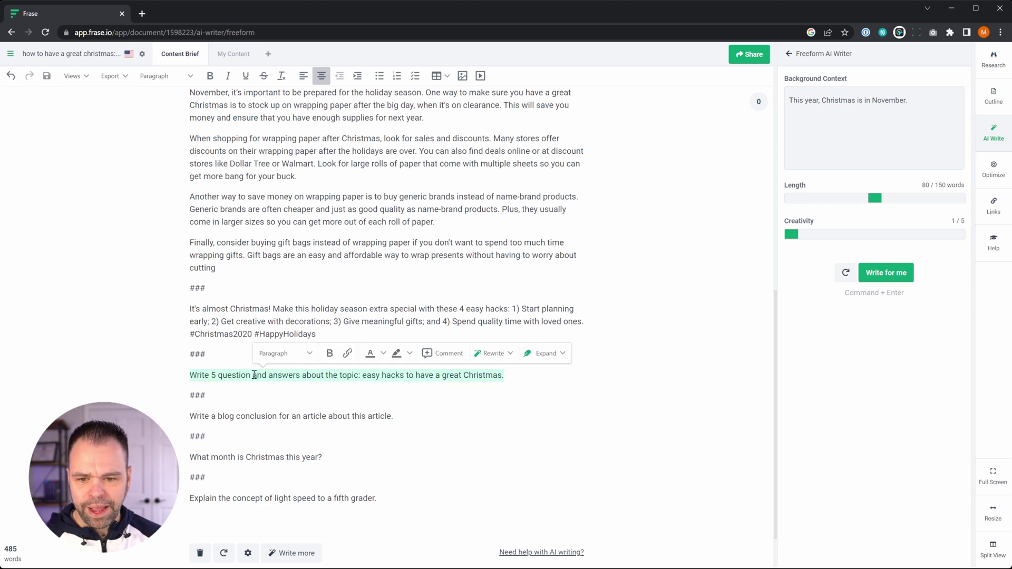
{"action": "key", "text": "ctrl+Return"}
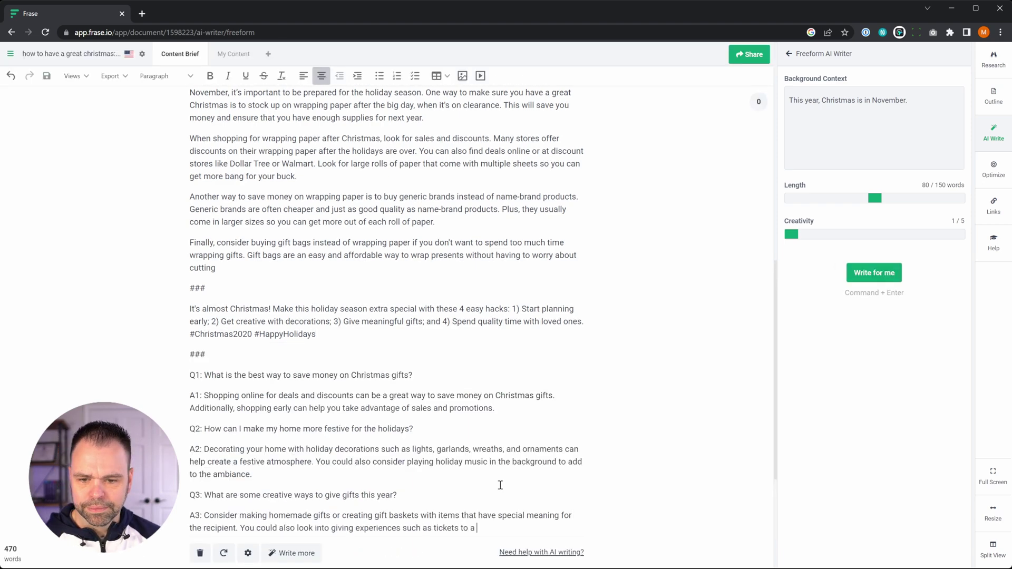
{"action": "scroll", "coordinate": [490, 469], "scroll_direction": "down", "scroll_amount": 1}
{"action": "scroll", "coordinate": [490, 469], "scroll_direction": "down", "scroll_amount": 5}
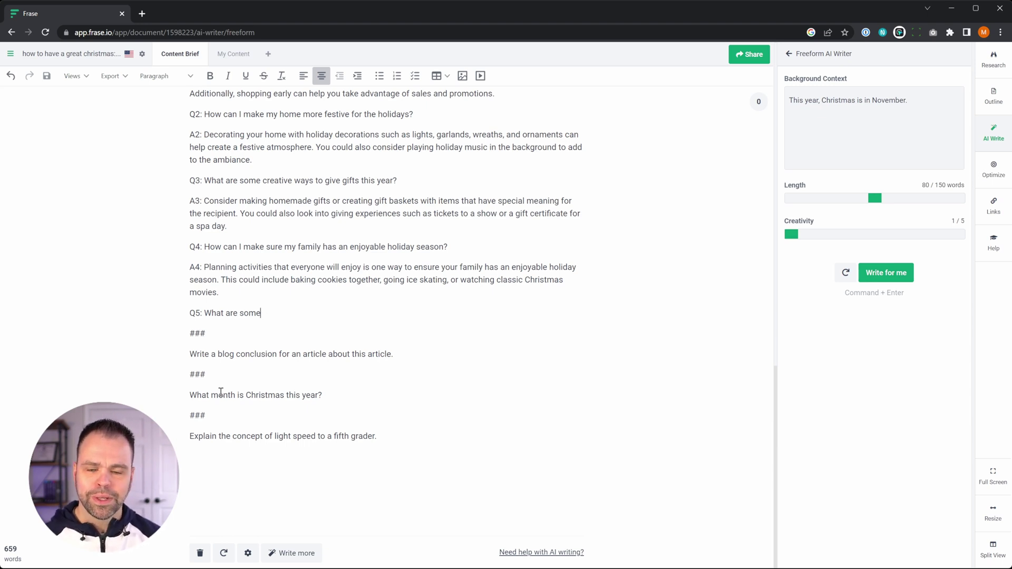
- Run the Christmas-month prompt with the 'Christmas is in November' context, producing a Christmas hacks list
{"action": "triple_click", "coordinate": [253, 397]}
{"action": "key", "text": "ctrl+Return"}
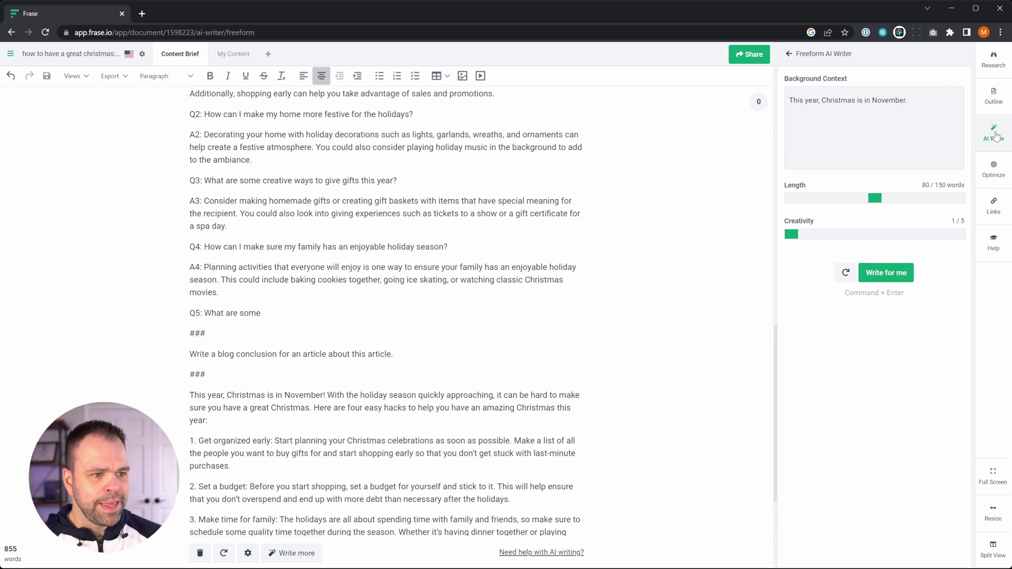
{"action": "left_click", "coordinate": [790, 54]}
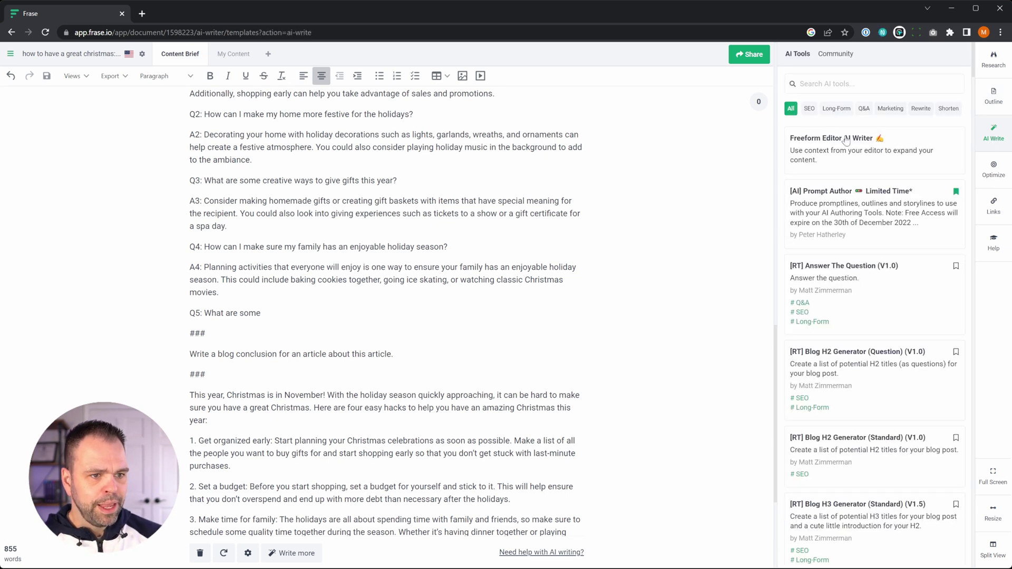
{"action": "left_click", "coordinate": [861, 150]}
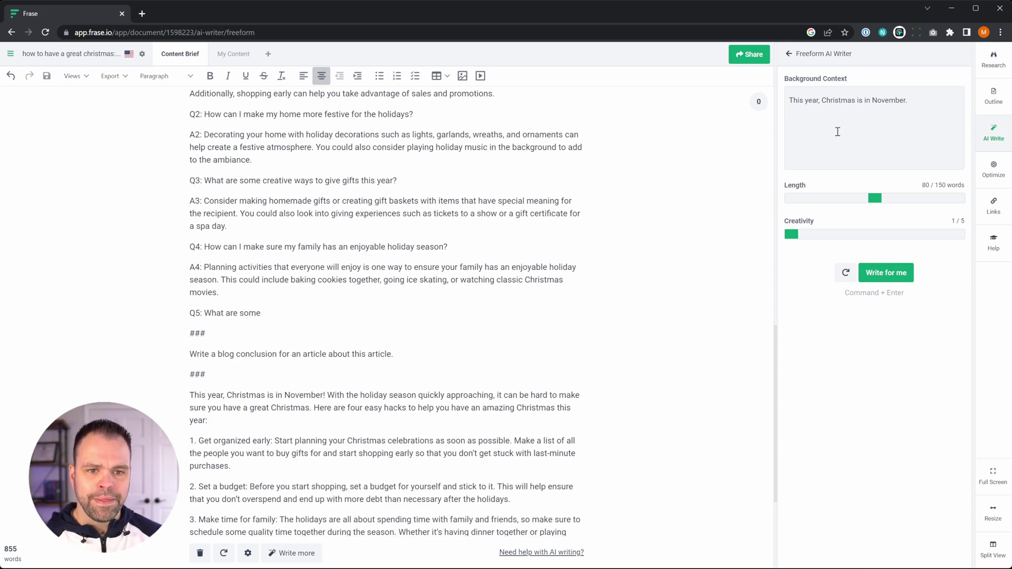
- Clear the background context and have the AI answer 'What month is Christmas?'
{"action": "scroll", "coordinate": [466, 490], "scroll_direction": "down", "scroll_amount": 4}
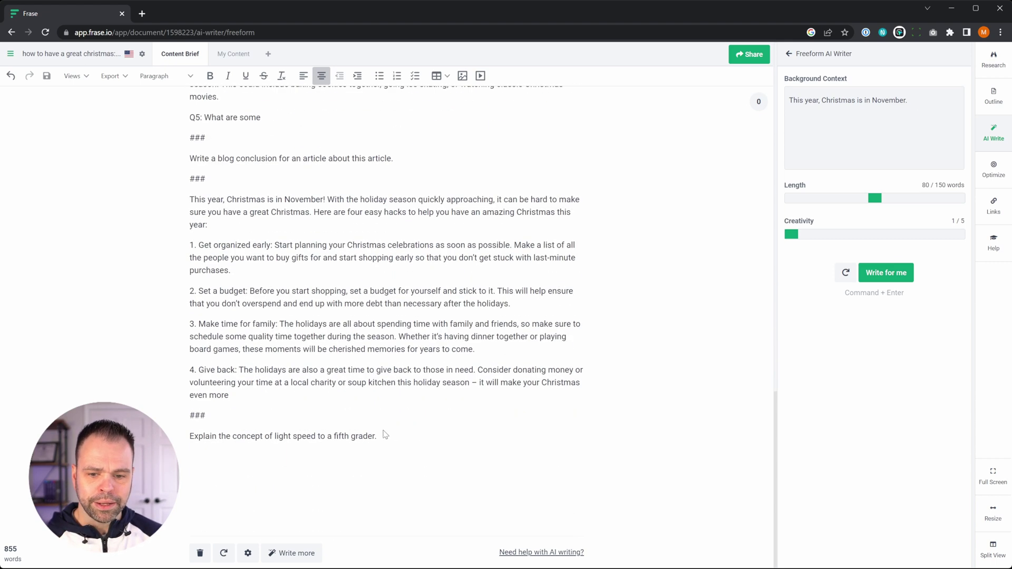
{"action": "key", "text": "ctrl+a"}
{"action": "key", "text": "ctrl+c"}
{"action": "key", "text": "ctrl+z"}
{"action": "type", "text": "What"}
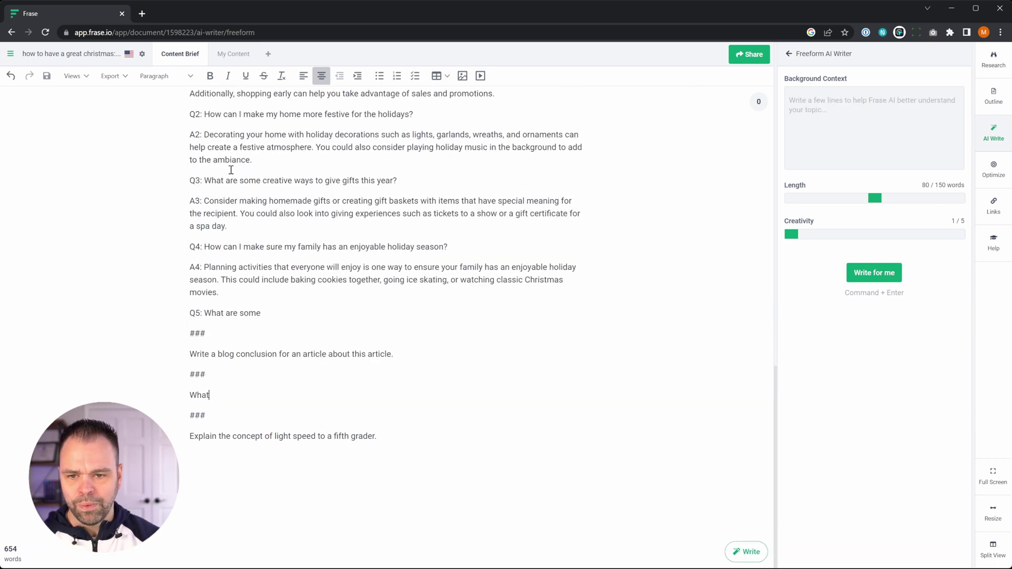
{"action": "type", "text": " month is Christmas?"}
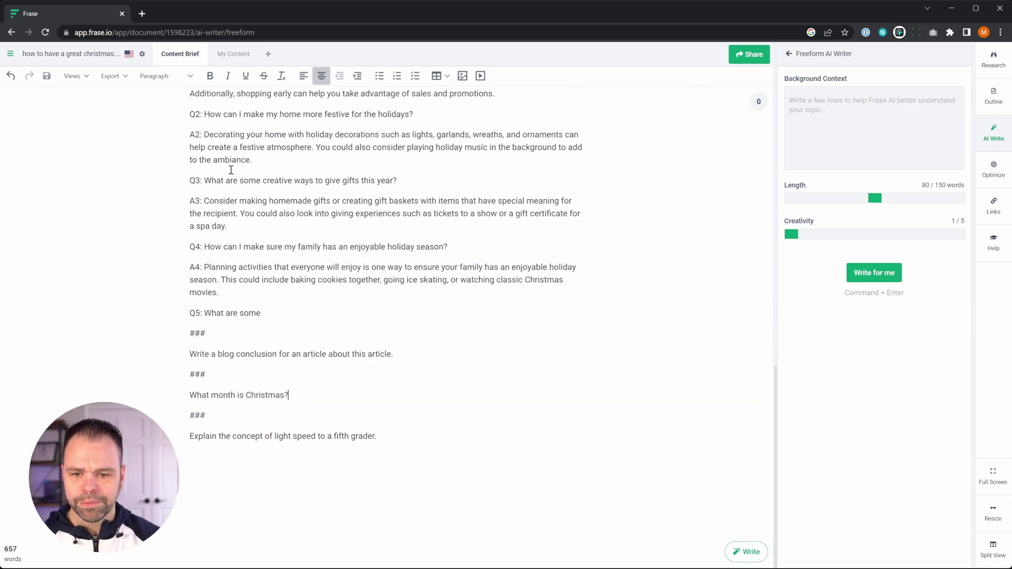
{"action": "key", "text": "shift+Home"}
{"action": "key", "text": "ctrl+Return"}
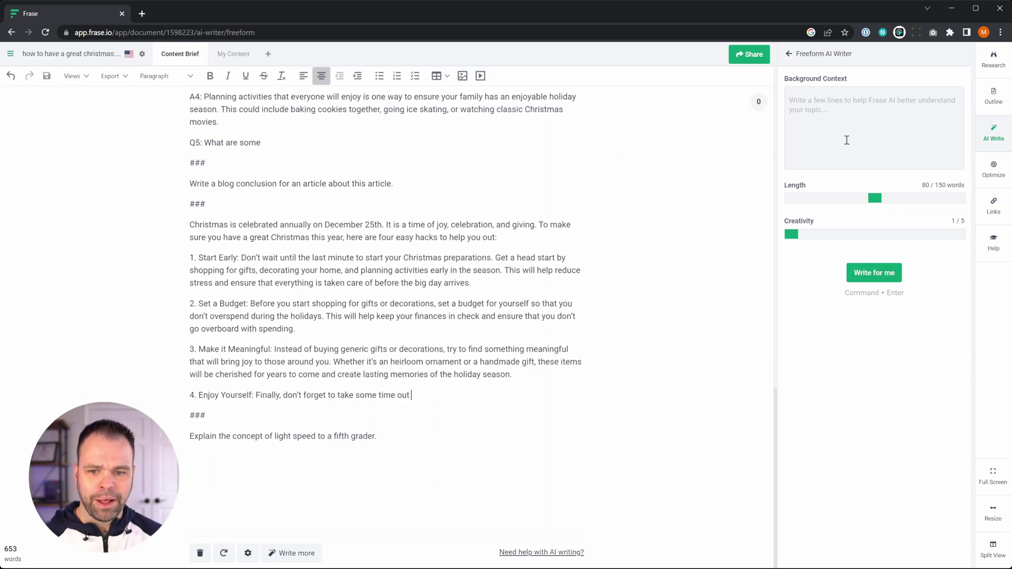
- Review and select the new December 25th passage below the conclusion prompt
{"action": "scroll", "coordinate": [235, 132], "scroll_direction": "up", "scroll_amount": 20}
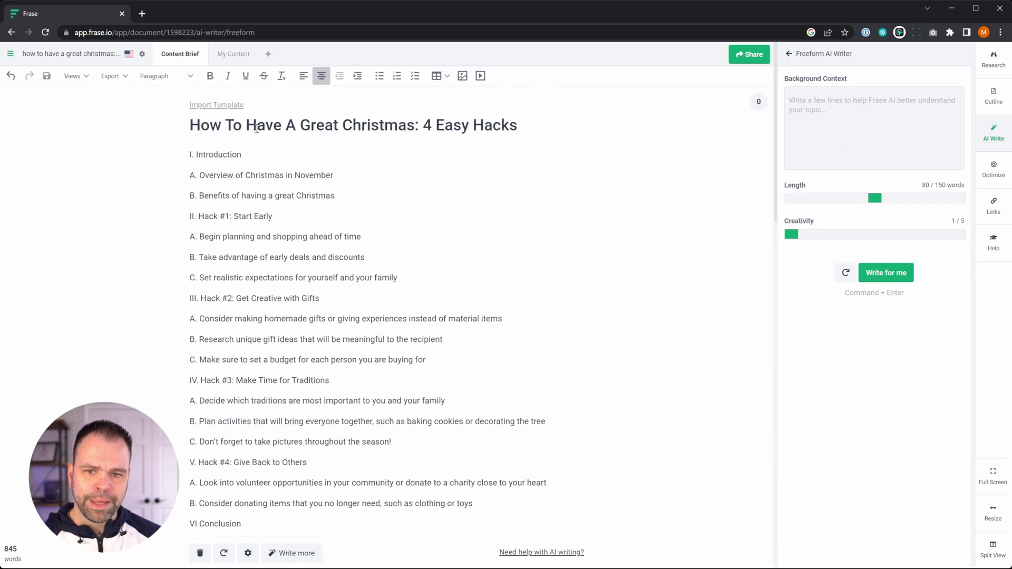
{"action": "scroll", "coordinate": [297, 274], "scroll_direction": "down", "scroll_amount": 20}
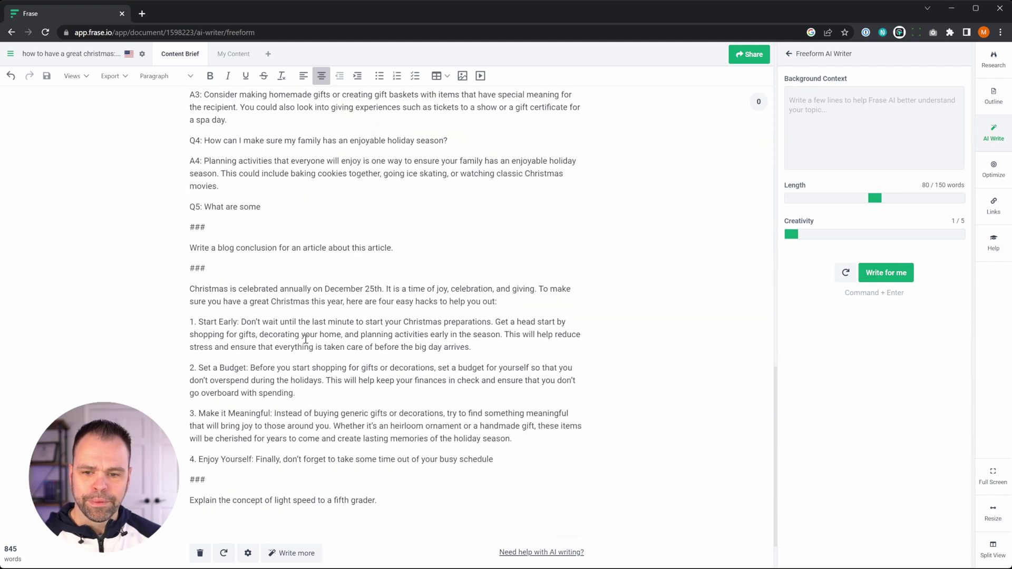
{"action": "double_click", "coordinate": [207, 268]}
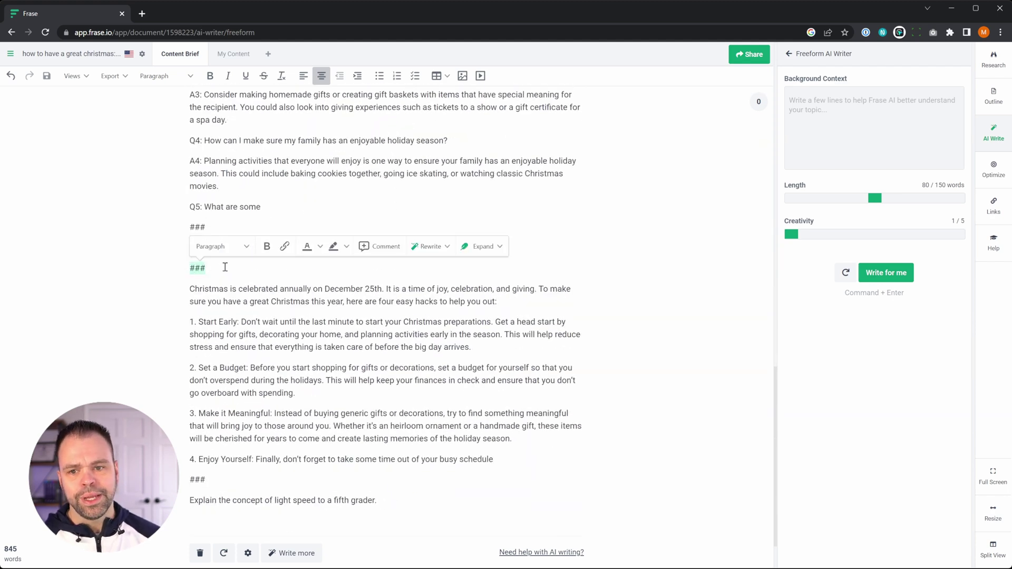
{"action": "scroll", "coordinate": [274, 390], "scroll_direction": "up", "scroll_amount": 2}
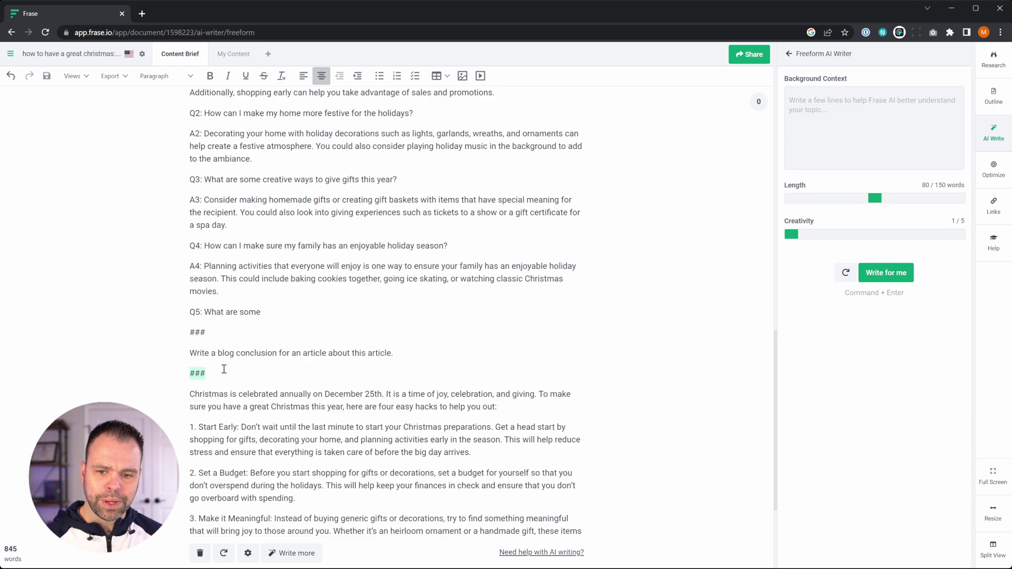
{"action": "scroll", "coordinate": [224, 369], "scroll_direction": "up", "scroll_amount": 8}
{"action": "scroll", "coordinate": [228, 350], "scroll_direction": "up", "scroll_amount": 4}
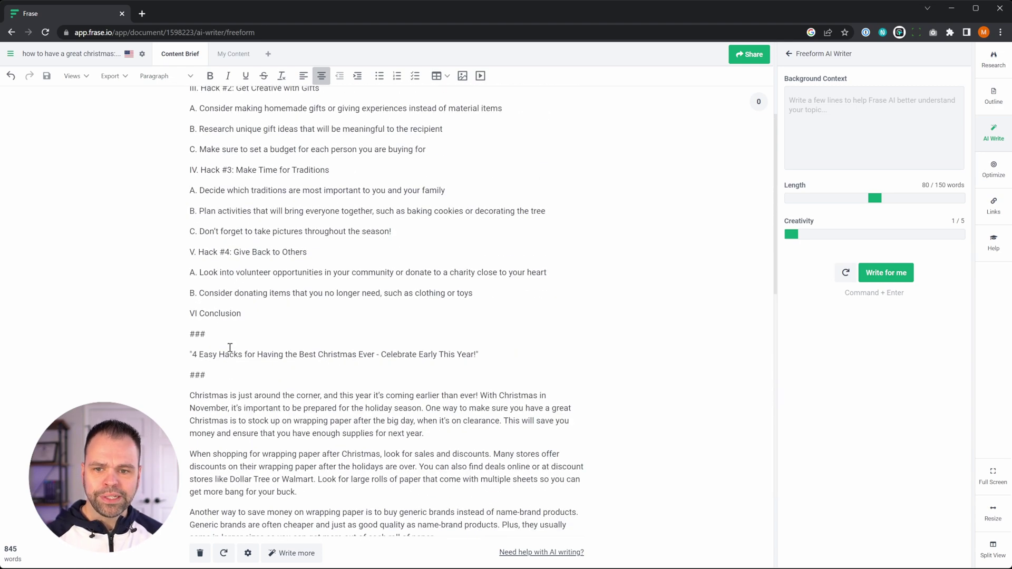
{"action": "scroll", "coordinate": [233, 356], "scroll_direction": "down", "scroll_amount": 12}
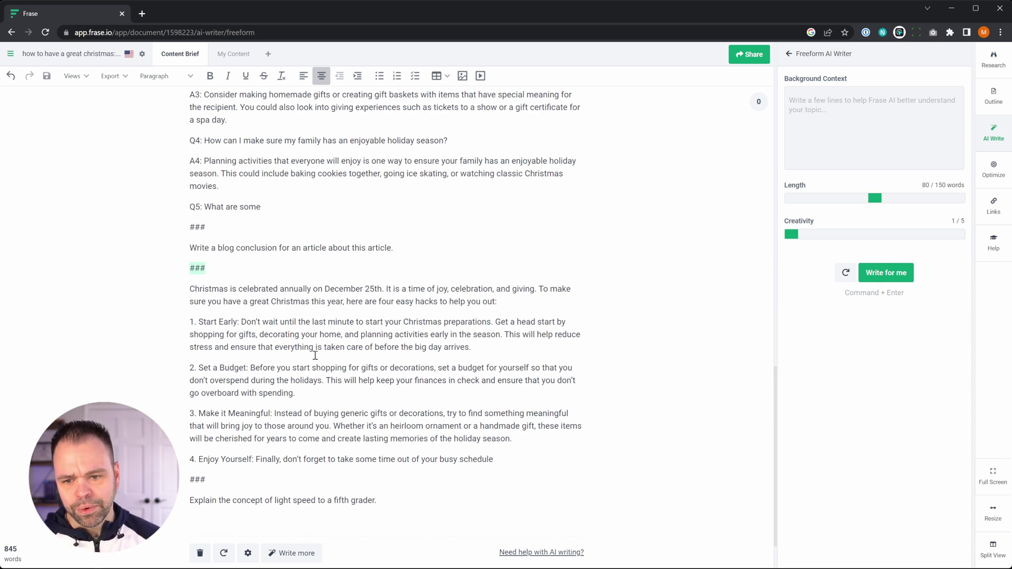
{"action": "left_click_drag", "start_coordinate": [190, 246], "coordinate": [396, 244]}
{"action": "left_click_drag", "start_coordinate": [188, 290], "coordinate": [524, 446]}
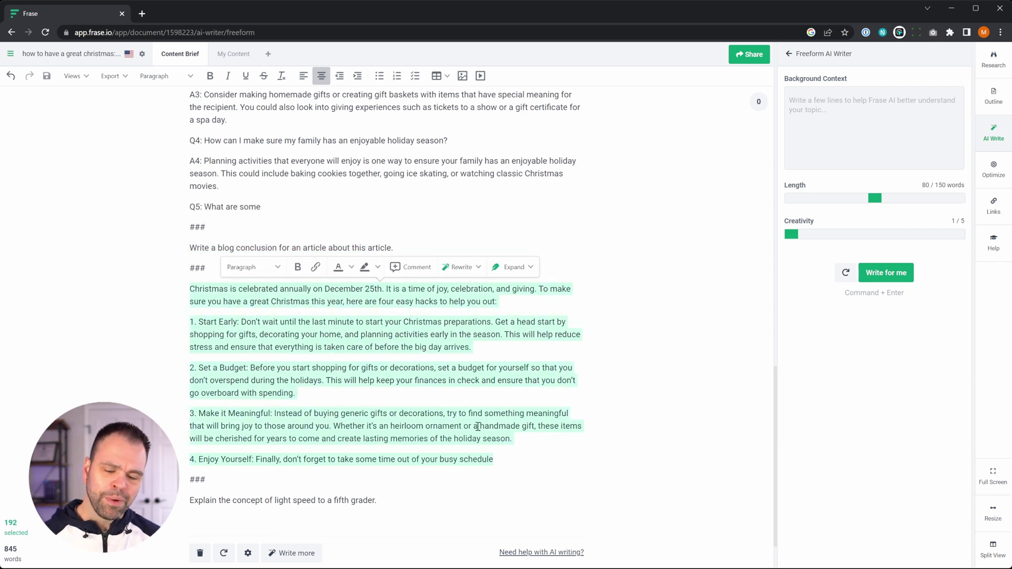
{"action": "double_click", "coordinate": [194, 267]}
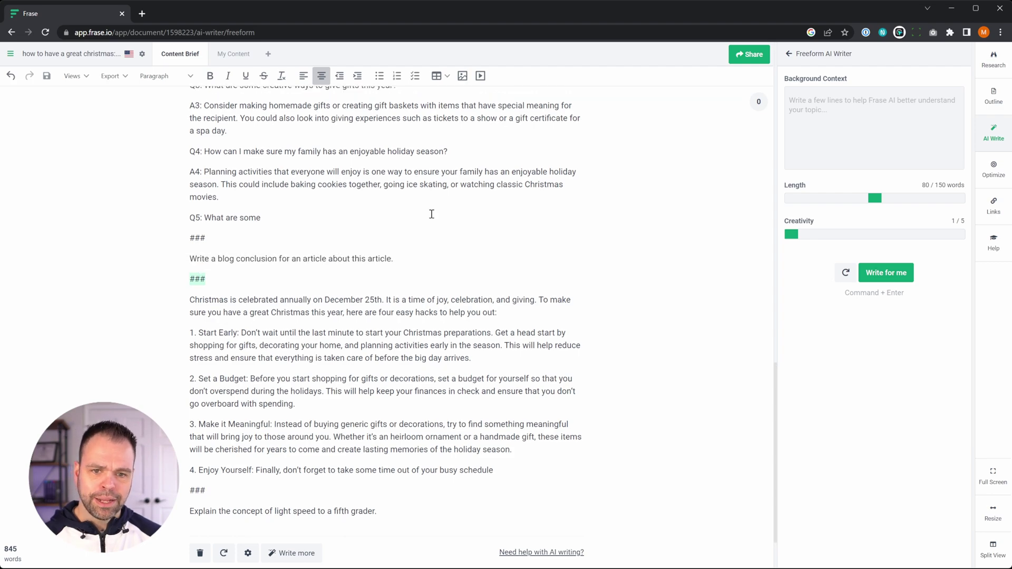
{"action": "scroll", "coordinate": [431, 216], "scroll_direction": "up", "scroll_amount": 10}
- Paste the Christmas-in-November context back and run the light-speed prompt
{"action": "scroll", "coordinate": [430, 253], "scroll_direction": "down", "scroll_amount": 5}
{"action": "scroll", "coordinate": [423, 303], "scroll_direction": "down", "scroll_amount": 7}
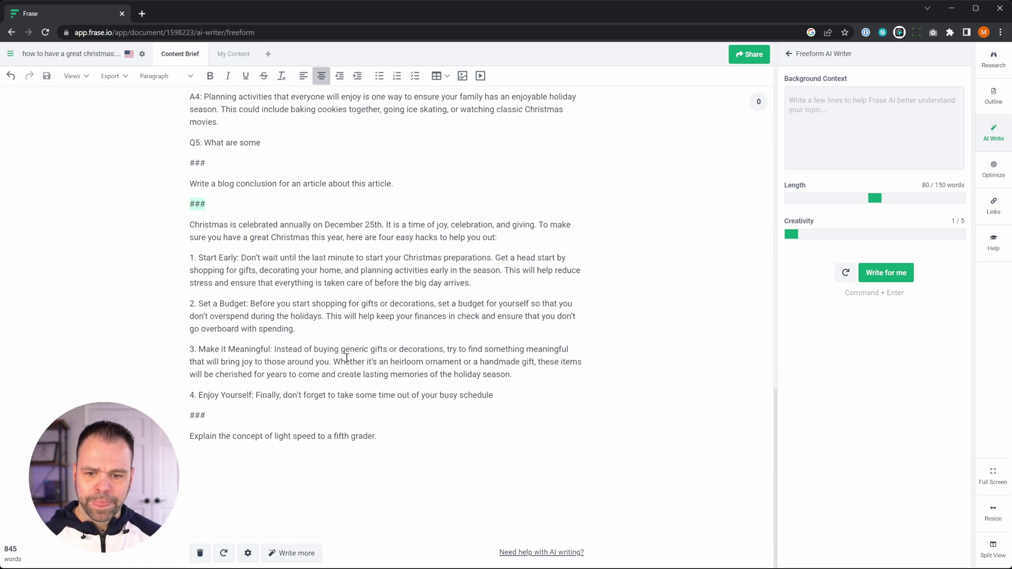
{"action": "left_click", "coordinate": [833, 139]}
{"action": "key", "text": "ctrl+v"}
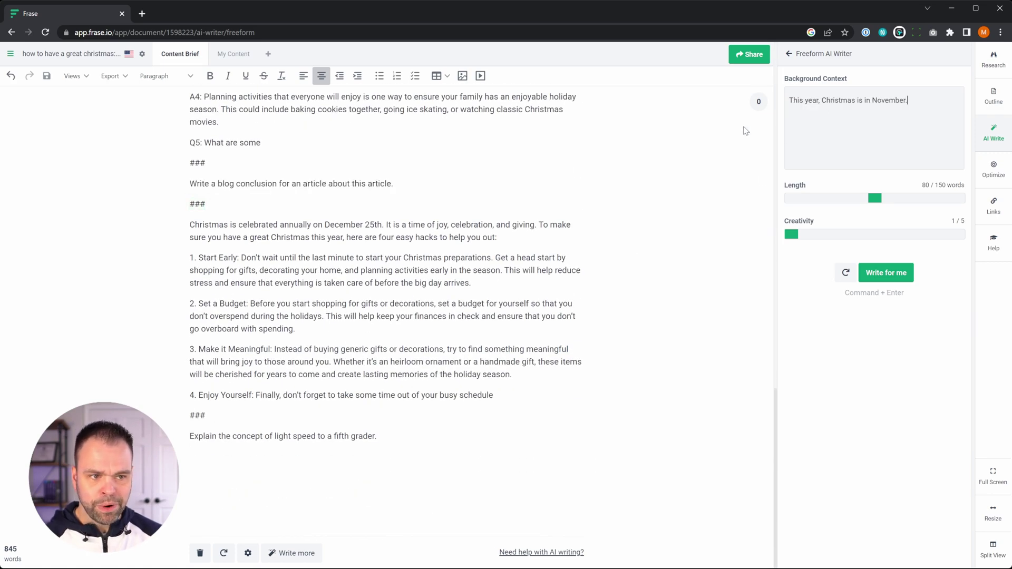
{"action": "triple_click", "coordinate": [301, 438]}
{"action": "key", "text": "ctrl+c"}
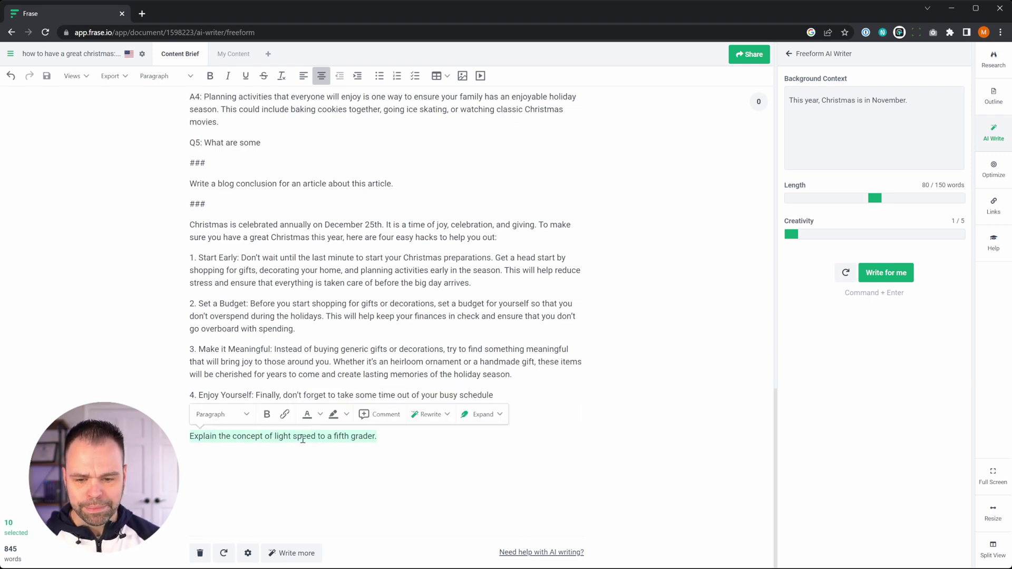
{"action": "key", "text": "ctrl+Return"}
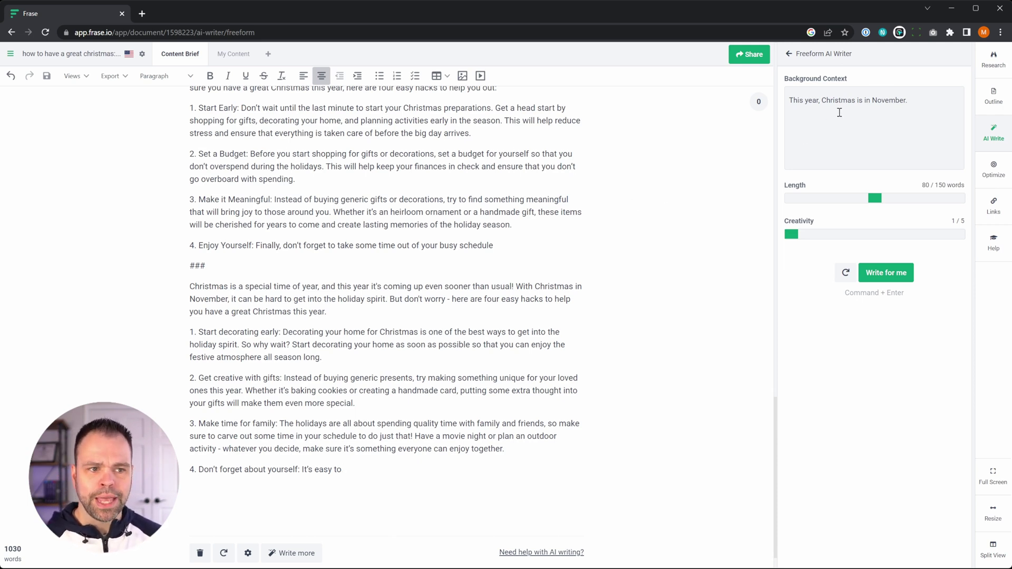
- Delete the context, undo the off-topic output and regenerate the fifth-grade light-speed explanation
{"action": "left_click_drag", "start_coordinate": [928, 108], "coordinate": [693, 82]}
{"action": "key", "text": "BackSpace"}
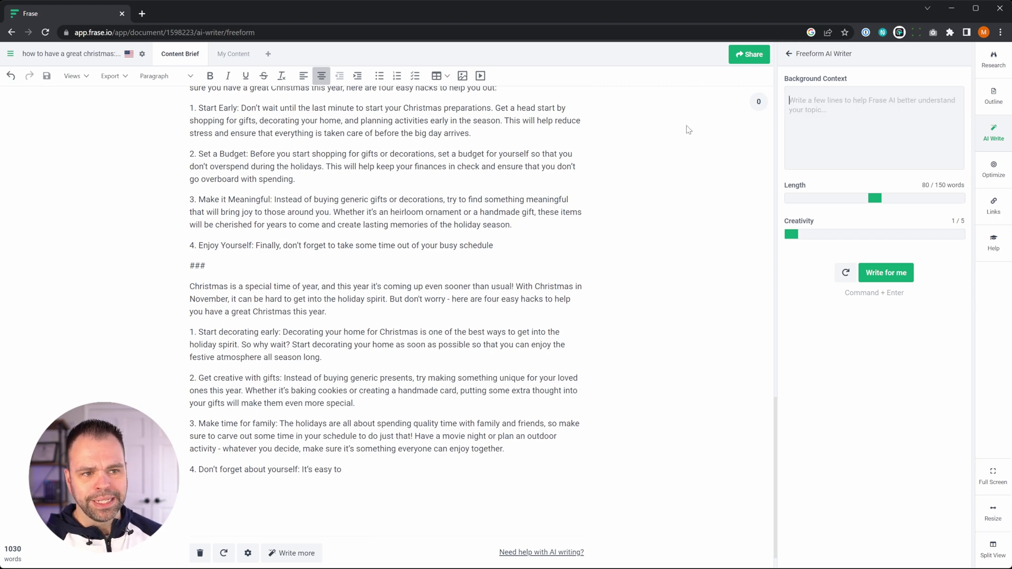
{"action": "left_click_drag", "start_coordinate": [323, 497], "coordinate": [185, 290]}
{"action": "key", "text": "ctrl+v"}
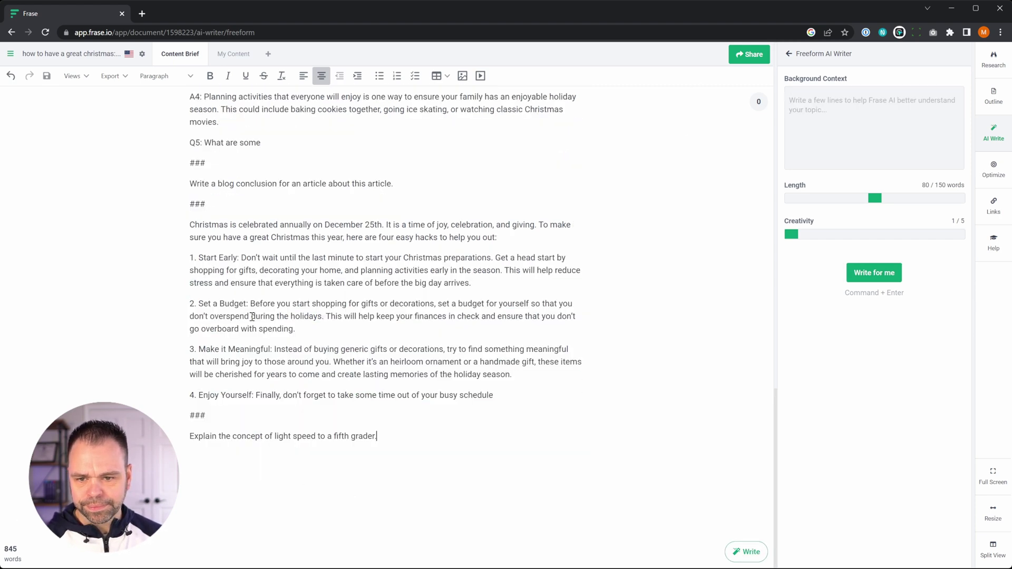
{"action": "triple_click", "coordinate": [280, 437]}
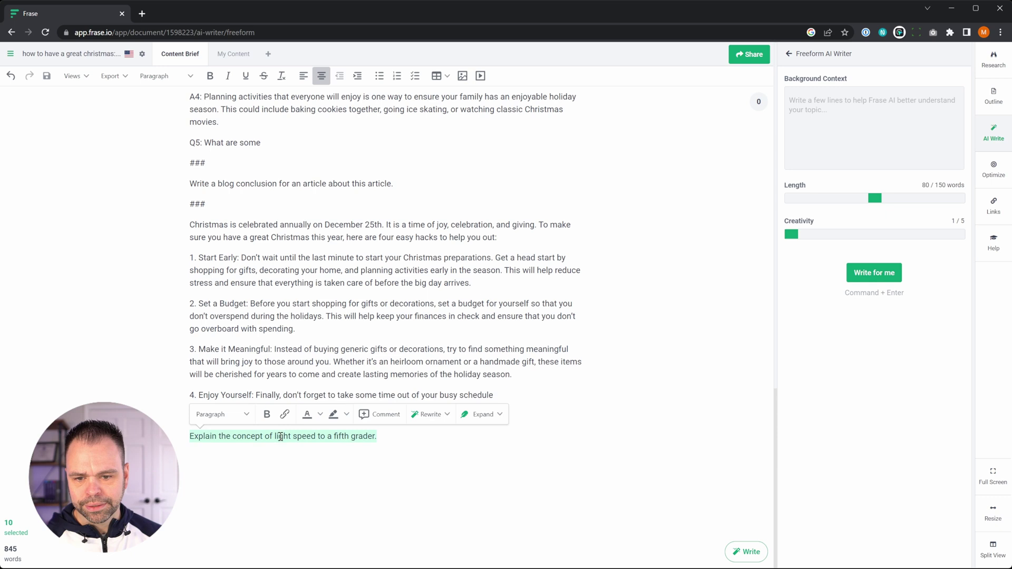
{"action": "key", "text": "ctrl+Return"}
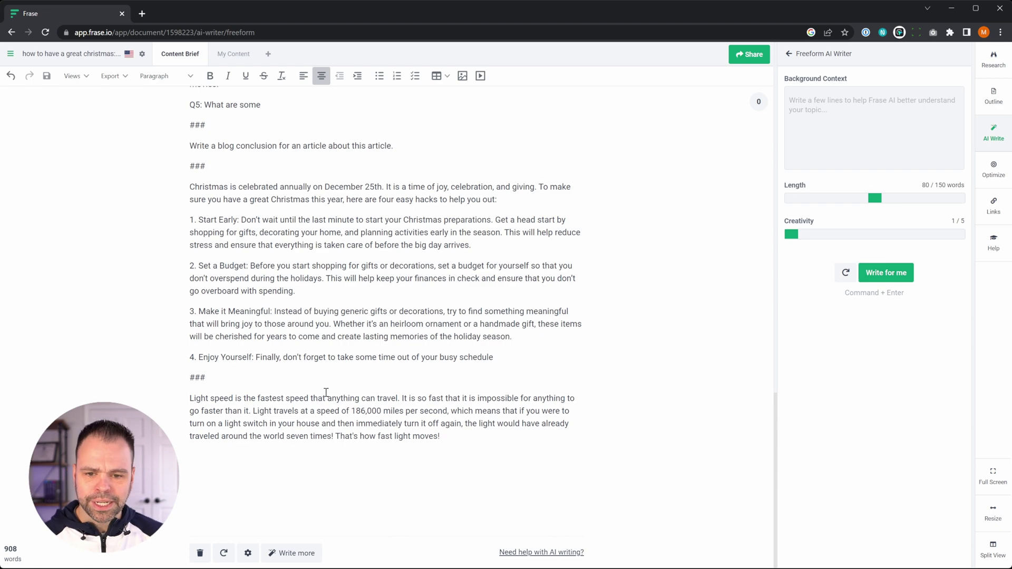
- Open the full 1,964-word article and show its Optimize topic scores at 55%
{"action": "scroll", "coordinate": [340, 316], "scroll_direction": "up", "scroll_amount": 20}
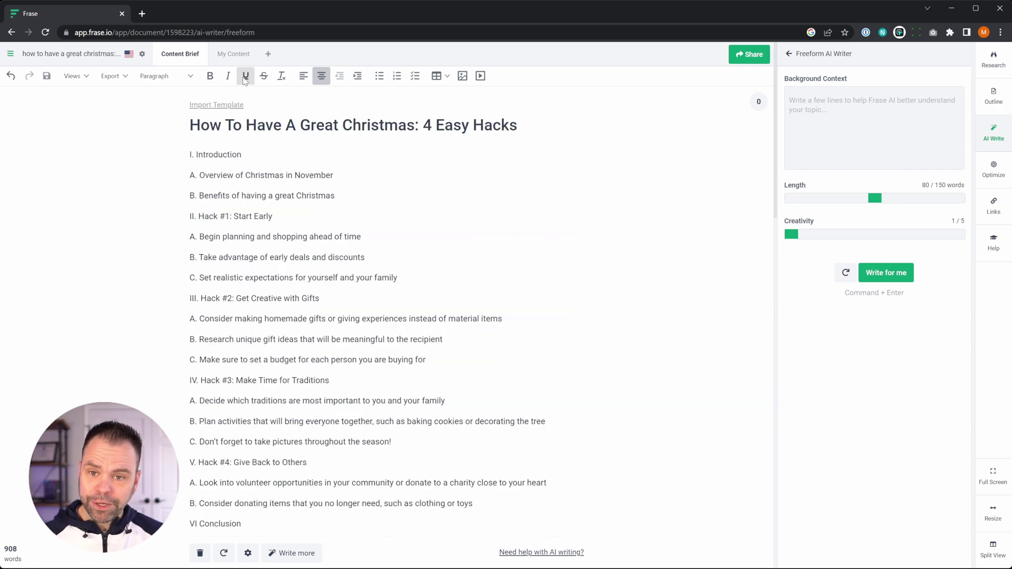
{"action": "left_click", "coordinate": [234, 59]}
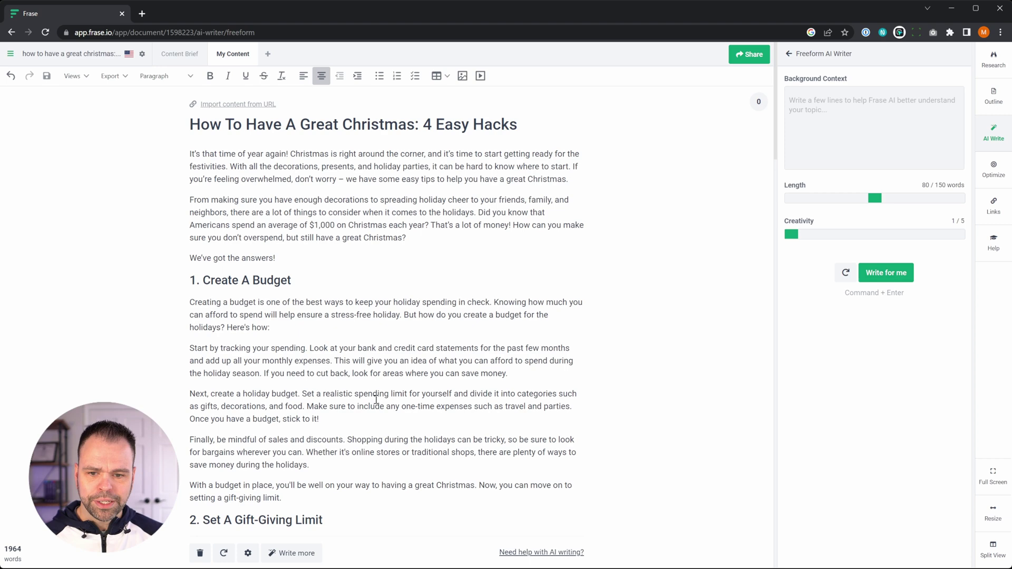
{"action": "scroll", "coordinate": [376, 399], "scroll_direction": "down", "scroll_amount": 2}
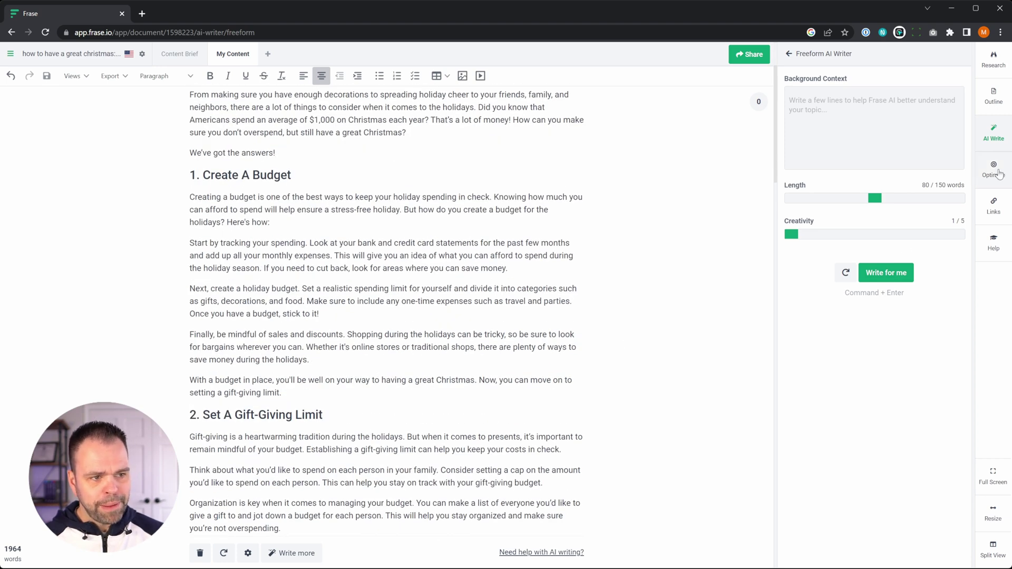
{"action": "left_click", "coordinate": [998, 174]}
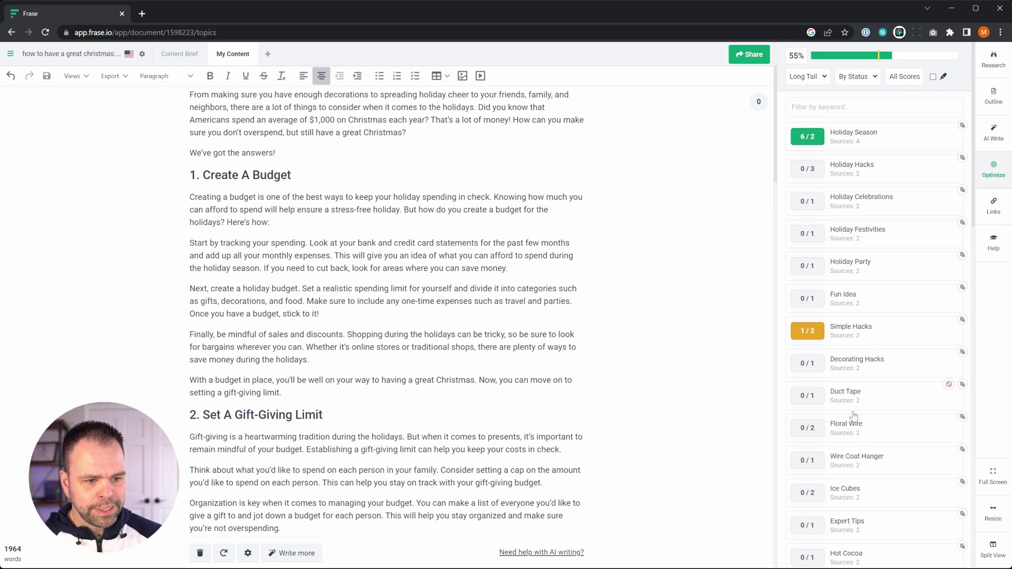
- Below the wreath paragraph, add and select the prompt 'Write a follow-up paragraph that uses the keywords duct tape and floral wire'
{"action": "scroll", "coordinate": [436, 444], "scroll_direction": "down", "scroll_amount": 2}
{"action": "scroll", "coordinate": [436, 444], "scroll_direction": "down", "scroll_amount": 11}
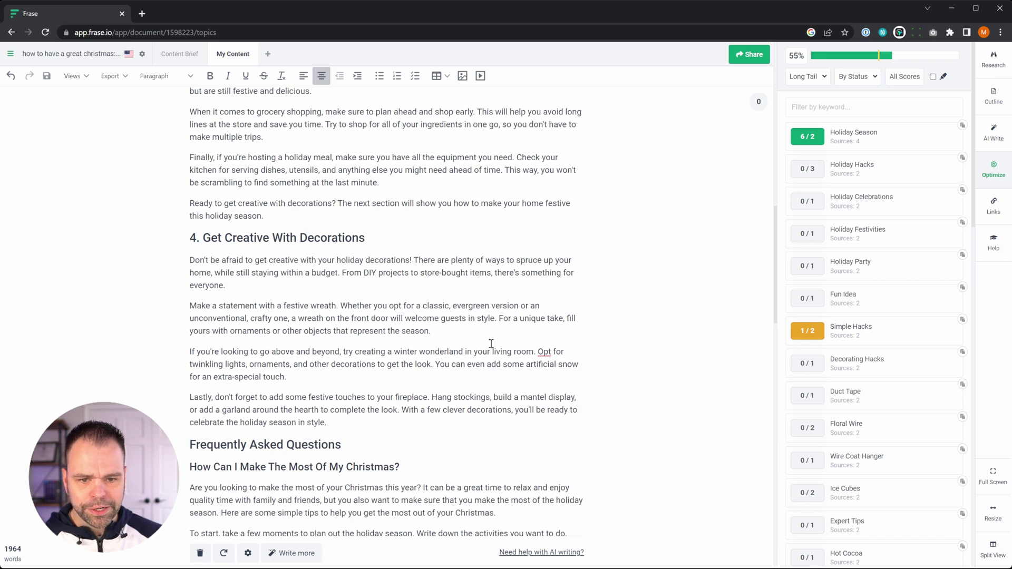
{"action": "left_click", "coordinate": [447, 338]}
{"action": "key", "text": "Return"}
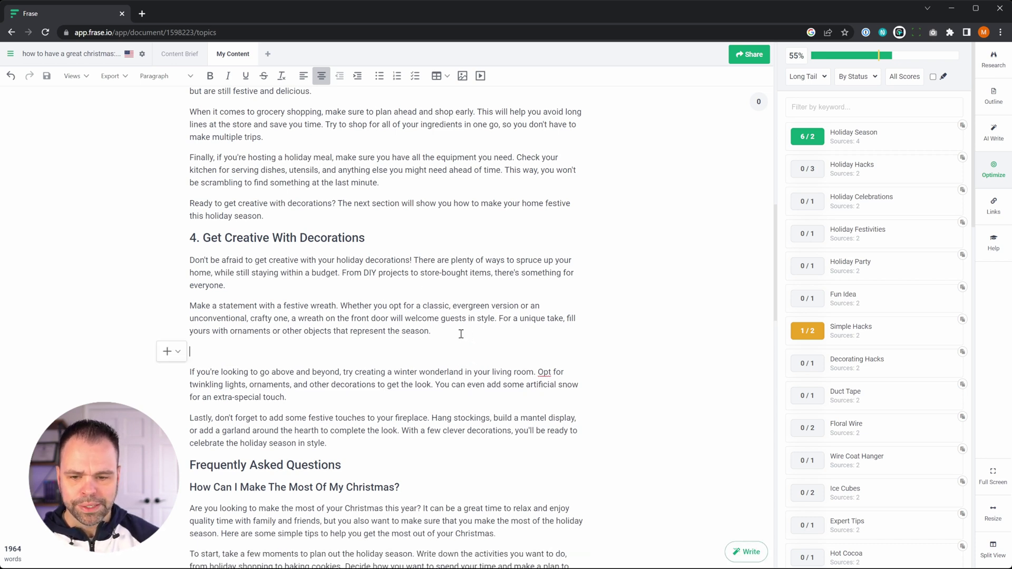
{"action": "type", "text": "Write a fol"}
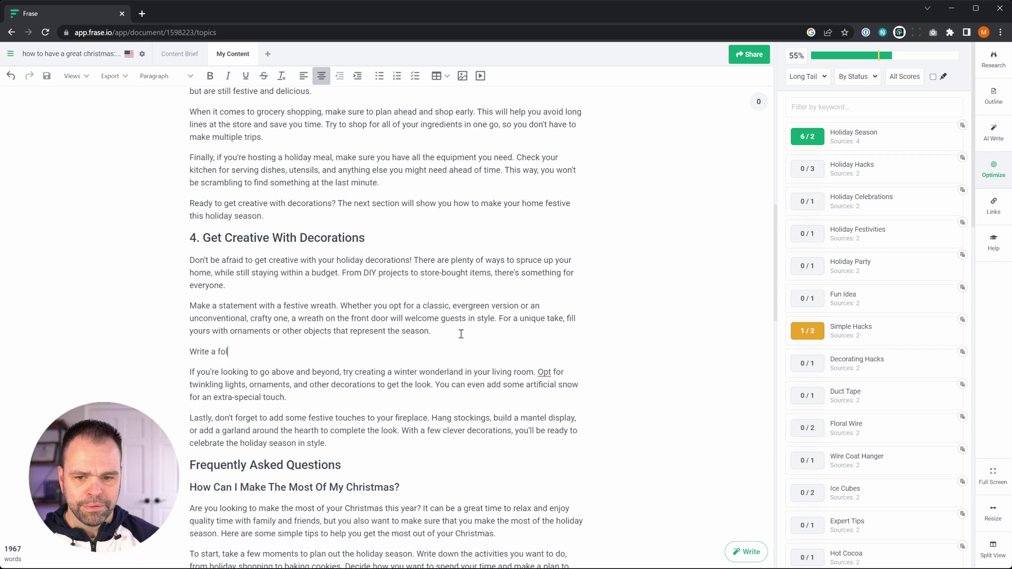
{"action": "type", "text": "low-up parag"}
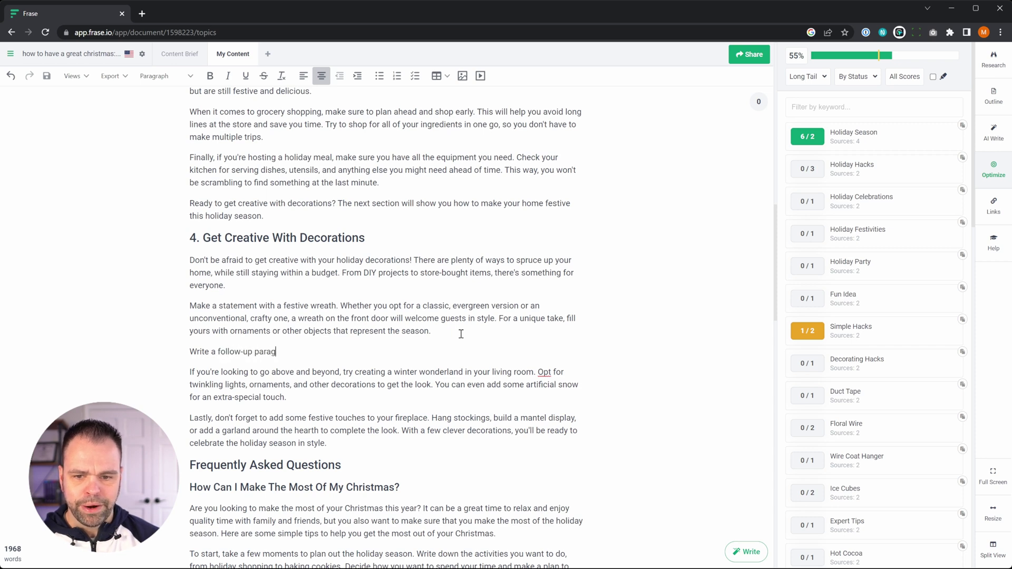
{"action": "type", "text": "raph that ues the"}
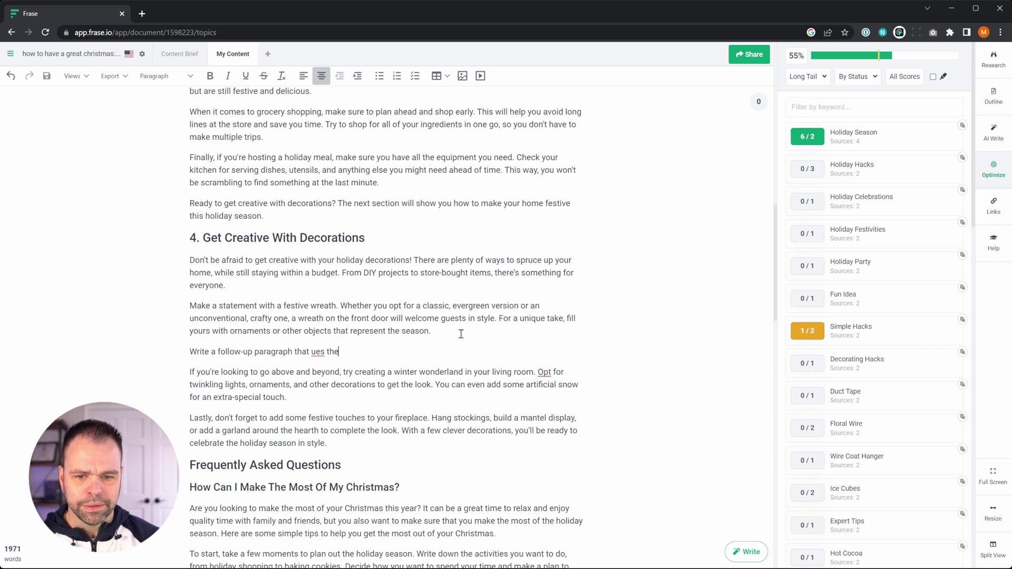
{"action": "key", "text": "BackSpace"}
{"action": "key", "text": "BackSpace"}
{"action": "key", "text": "BackSpace"}
{"action": "key", "text": "BackSpace"}
{"action": "key", "text": "BackSpace"}
{"action": "key", "text": "BackSpace"}
{"action": "type", "text": "ses the keywor"}
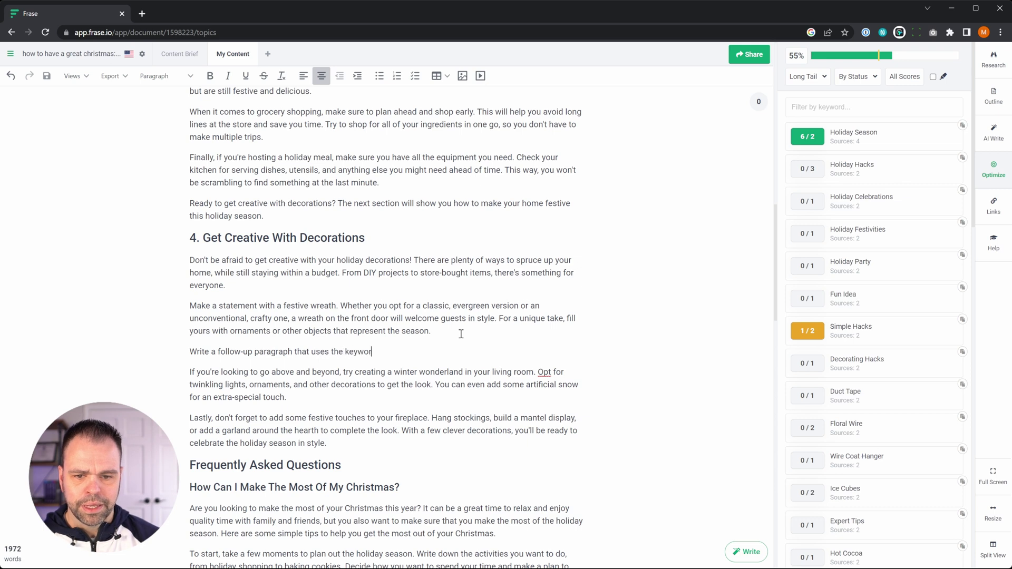
{"action": "type", "text": "ds duct tape an"}
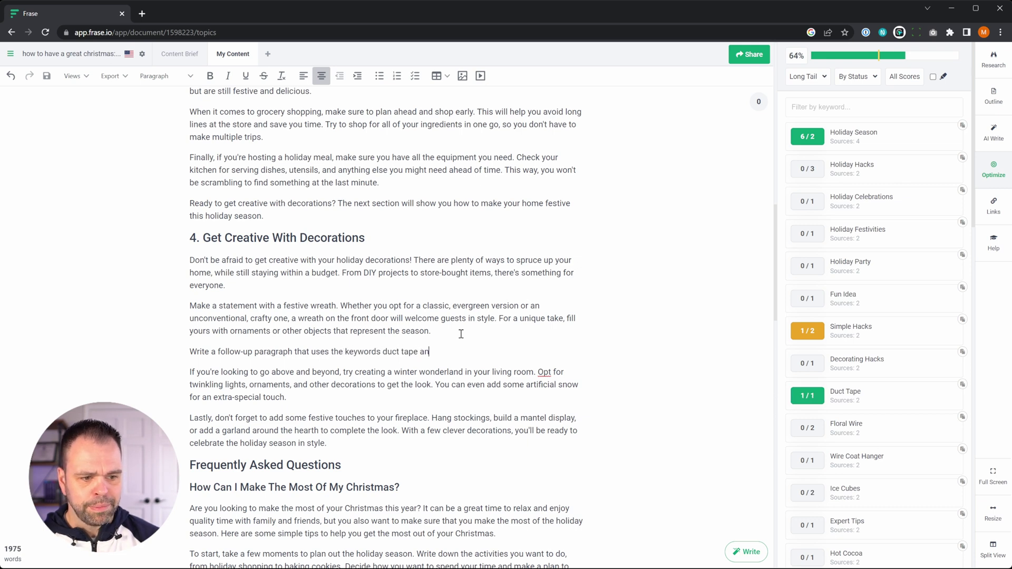
{"action": "type", "text": "d floral wire."}
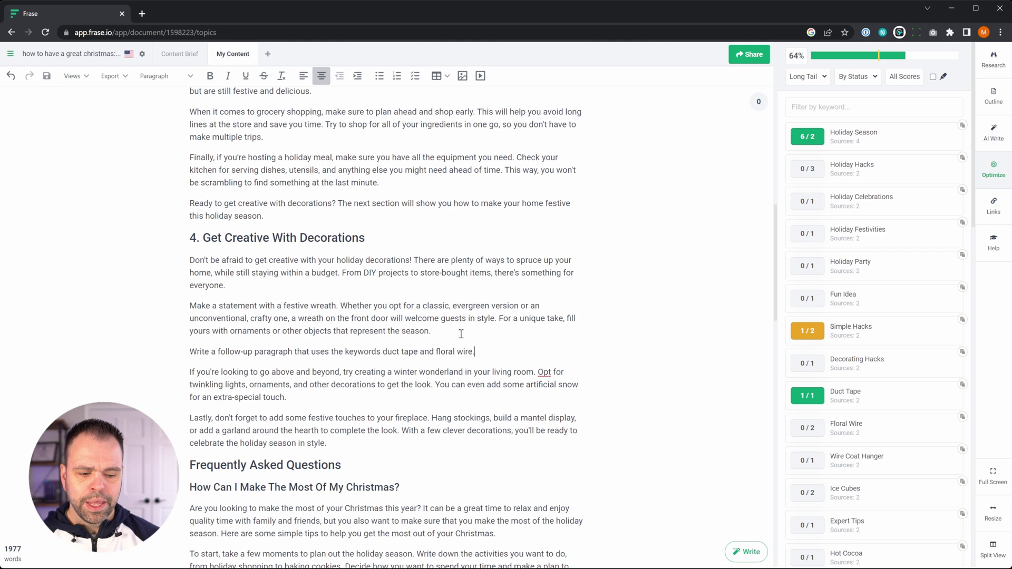
{"action": "key", "text": "shift+Home"}
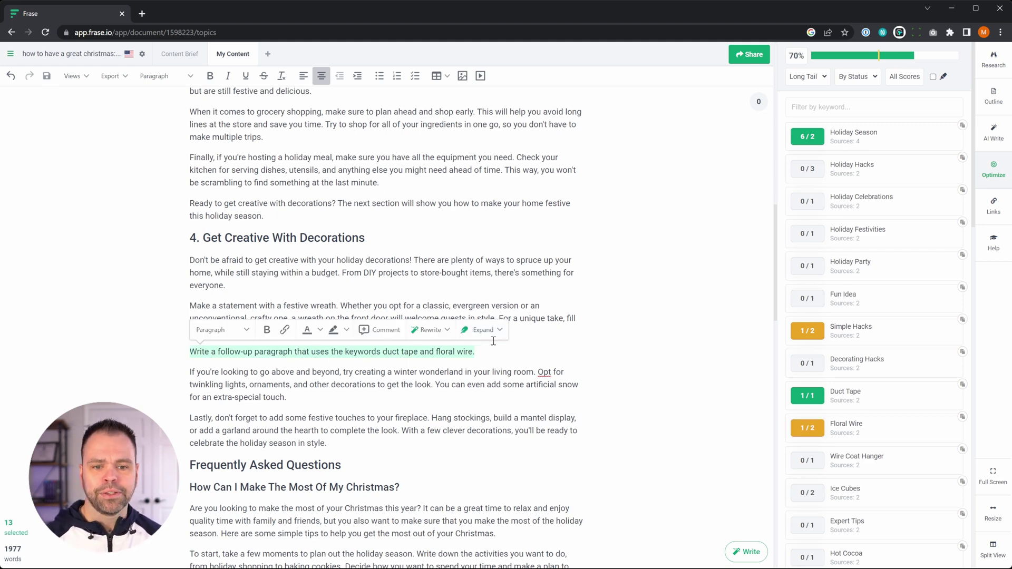
{"action": "scroll", "coordinate": [474, 311], "scroll_direction": "up", "scroll_amount": 4}
{"action": "scroll", "coordinate": [474, 304], "scroll_direction": "down", "scroll_amount": 4}
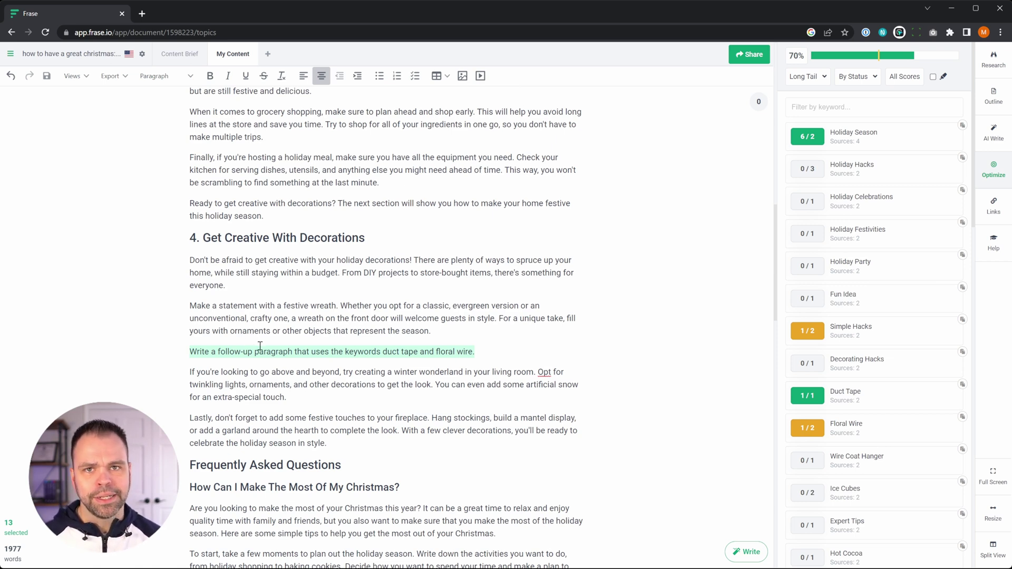
- Generate the duct tape and floral wire decorating paragraph and check the topic score reaches 76%
{"action": "key", "text": "ctrl+Return"}
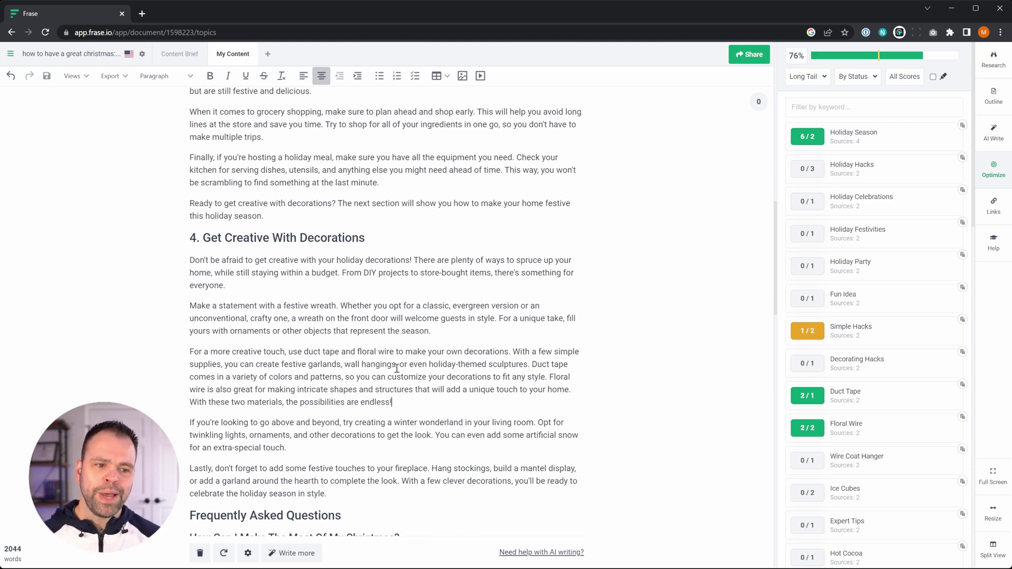
{"action": "scroll", "coordinate": [533, 380], "scroll_direction": "down", "scroll_amount": 2}
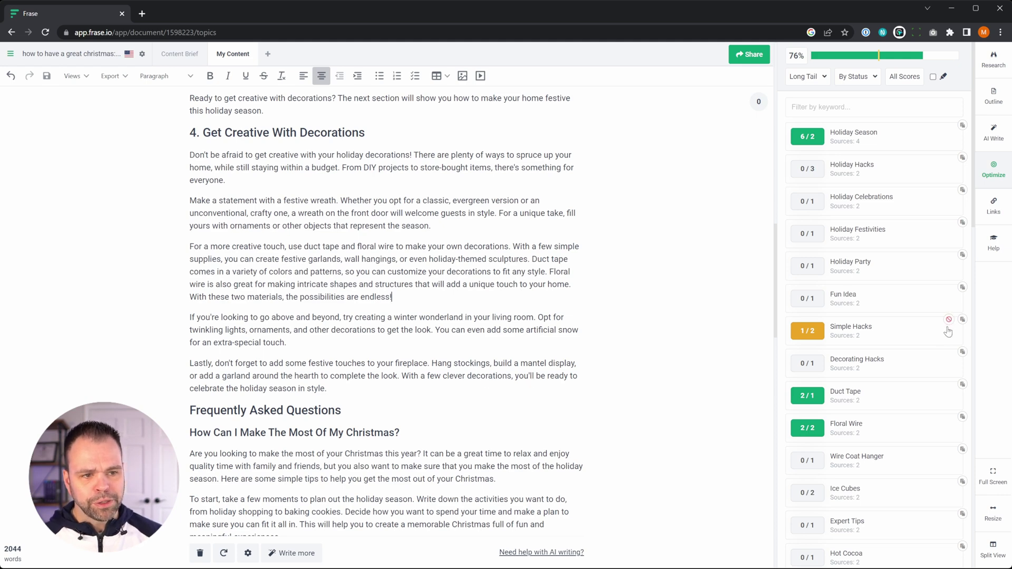
{"action": "scroll", "coordinate": [927, 338], "scroll_direction": "down", "scroll_amount": 10}
{"action": "scroll", "coordinate": [913, 417], "scroll_direction": "up", "scroll_amount": 10}
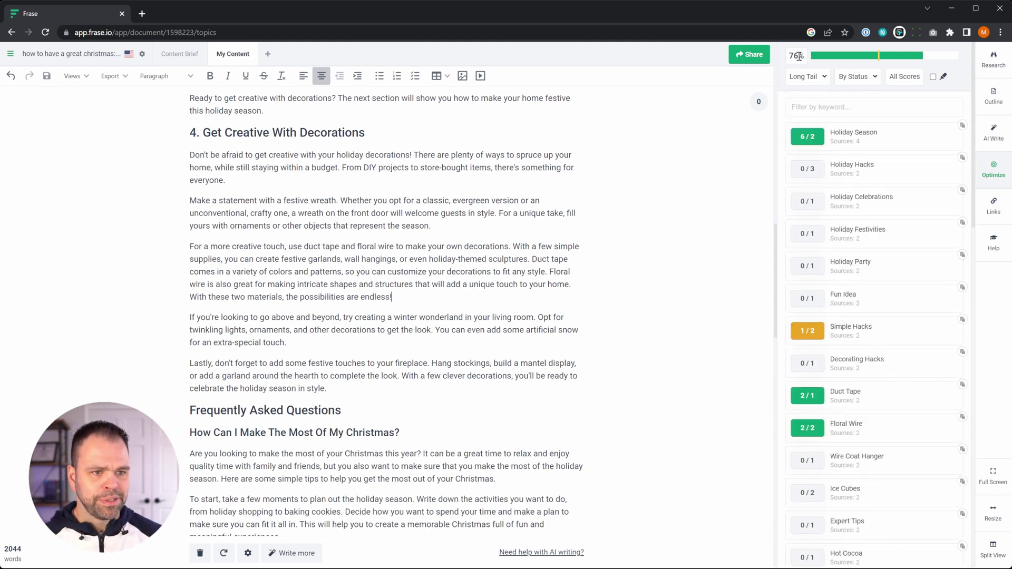
{"action": "scroll", "coordinate": [892, 474], "scroll_direction": "down", "scroll_amount": 10}
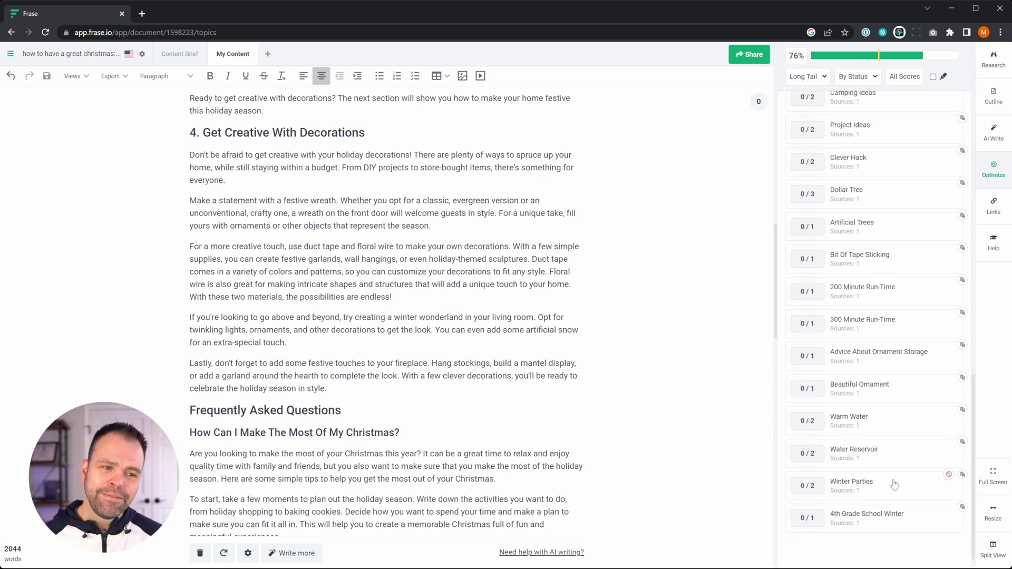
{"action": "scroll", "coordinate": [893, 470], "scroll_direction": "up", "scroll_amount": 10}
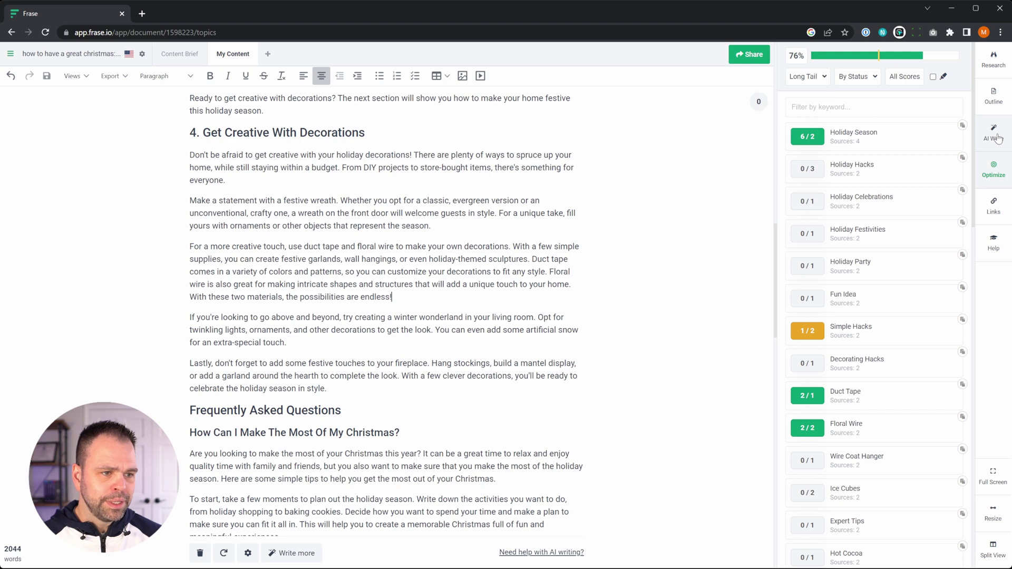
- Insert the People Also Ask question 'How can I stop being overwhelmed at Christmas' before the Conclusion
{"action": "left_click", "coordinate": [993, 59]}
{"action": "left_click", "coordinate": [829, 54]}
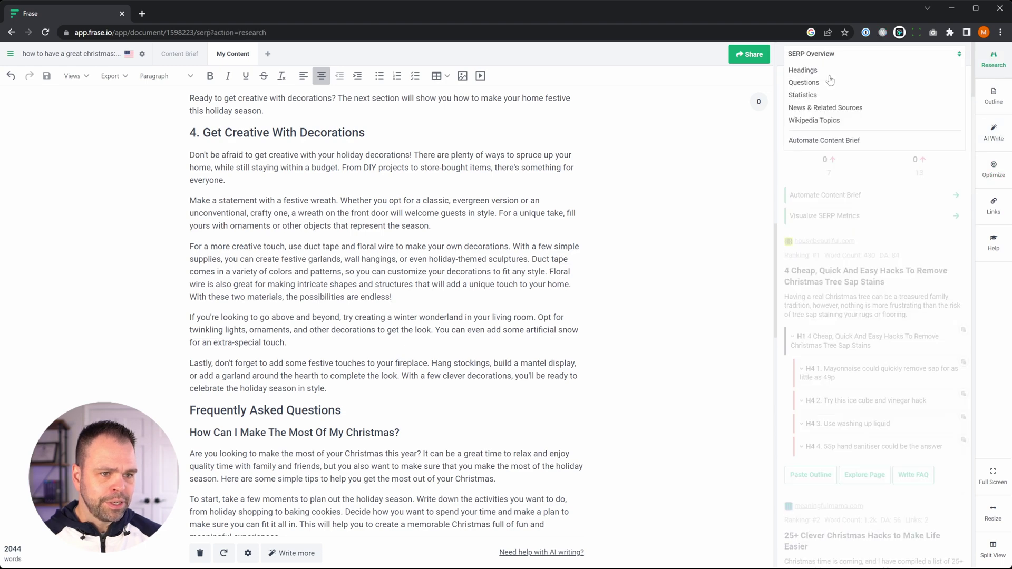
{"action": "left_click", "coordinate": [805, 87]}
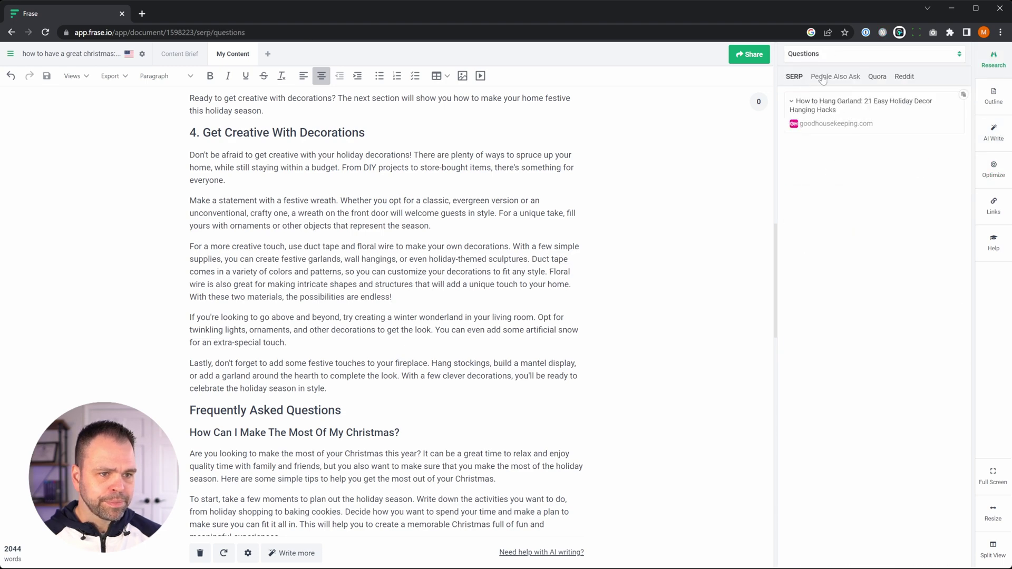
{"action": "left_click", "coordinate": [823, 78]}
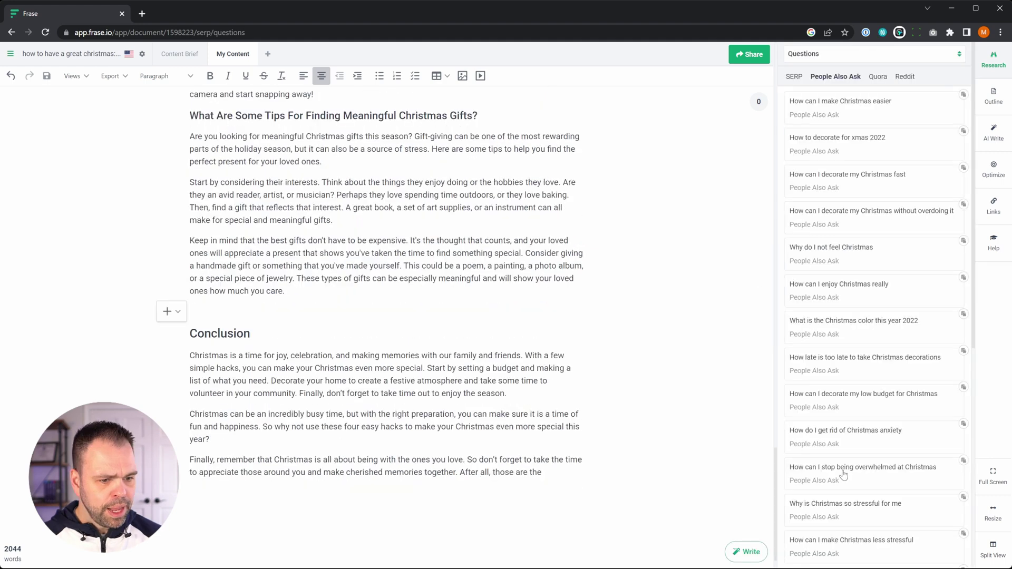
{"action": "left_click", "coordinate": [962, 462]}
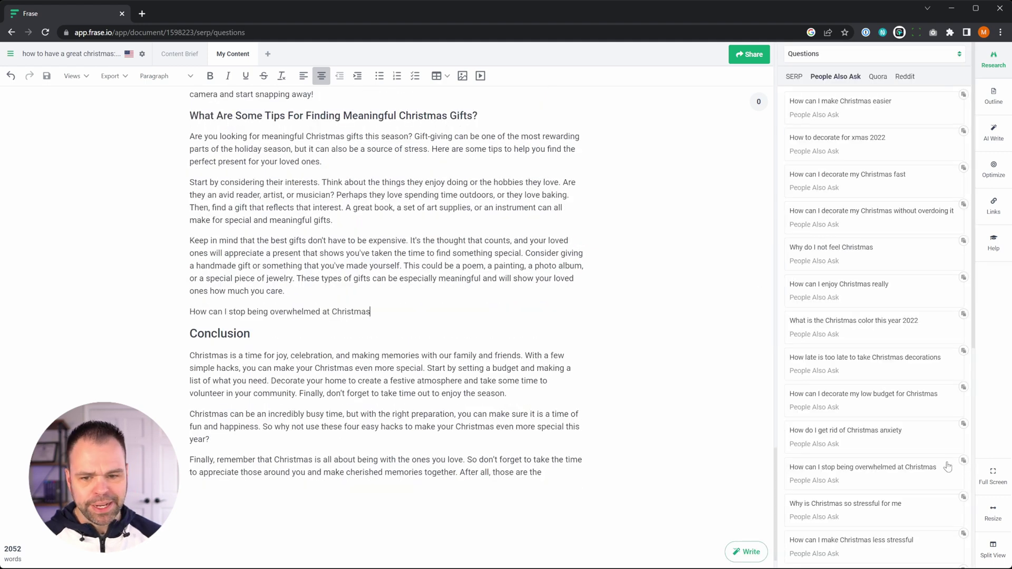
- Format the inserted question as a Heading 2 and start a new line below it
{"action": "triple_click", "coordinate": [272, 311]}
{"action": "key", "text": "ctrl+c"}
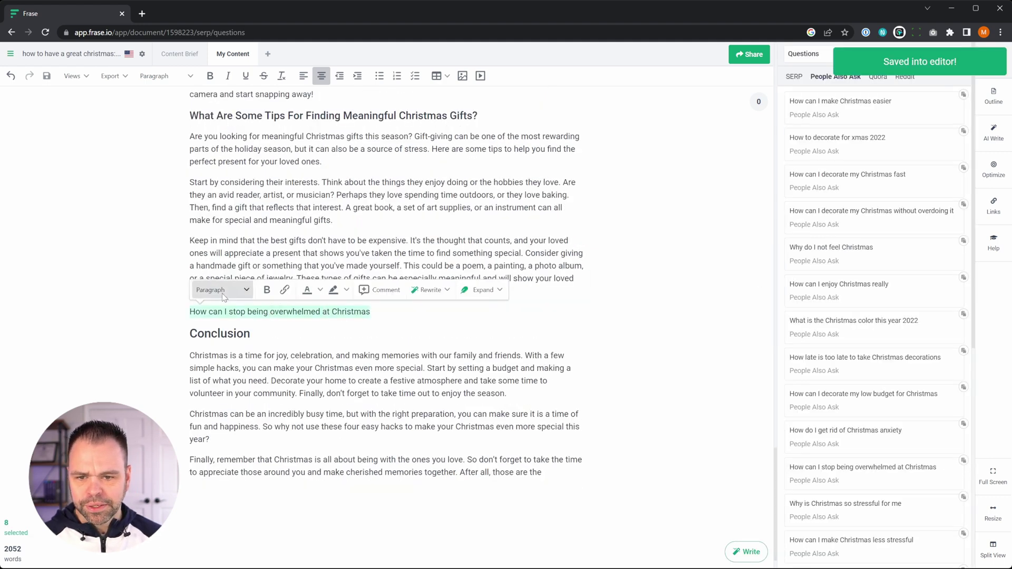
{"action": "left_click", "coordinate": [221, 290]}
{"action": "left_click", "coordinate": [233, 361]}
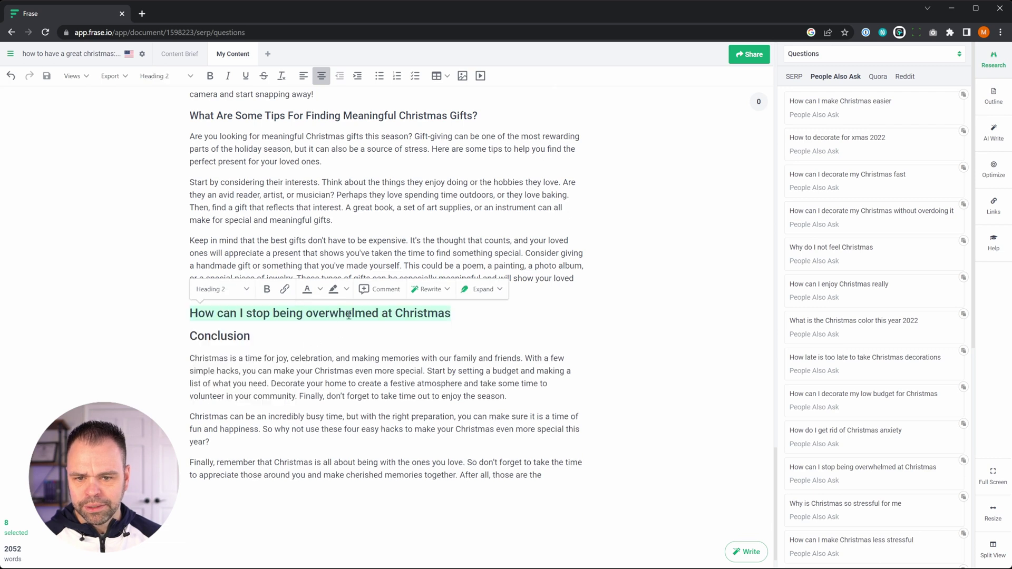
{"action": "left_click", "coordinate": [500, 314]}
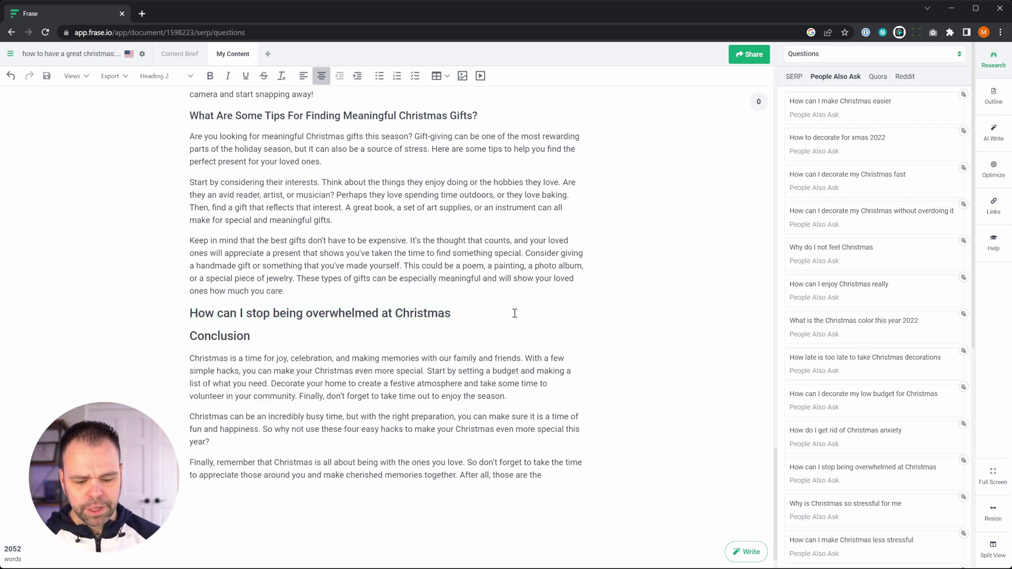
{"action": "key", "text": "Return"}
- Add the question as a normal paragraph prefixed 'Answer the question:' and have AI answer it
{"action": "key", "text": "ctrl+v"}
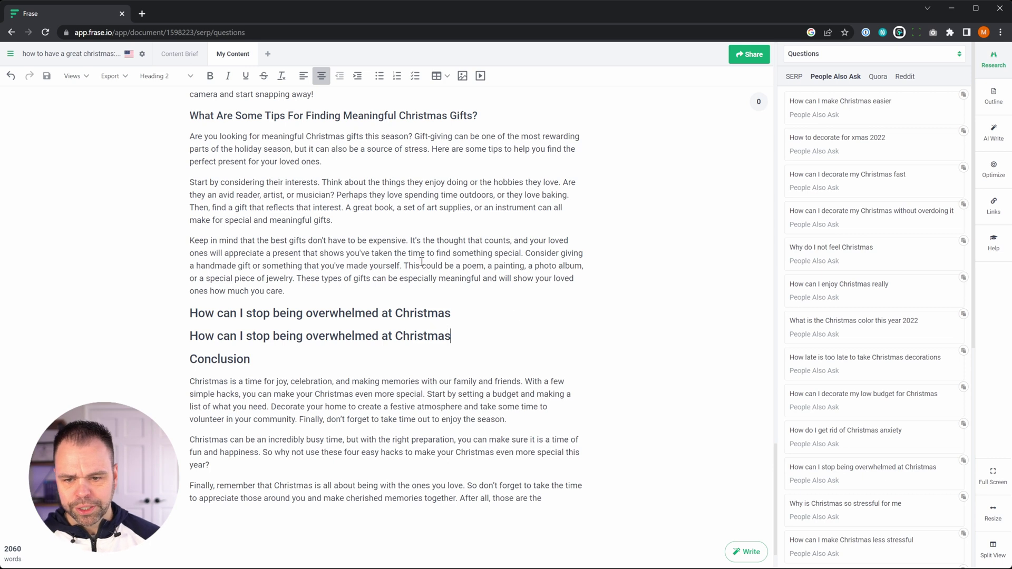
{"action": "left_click", "coordinate": [273, 337]}
{"action": "left_click", "coordinate": [221, 312]}
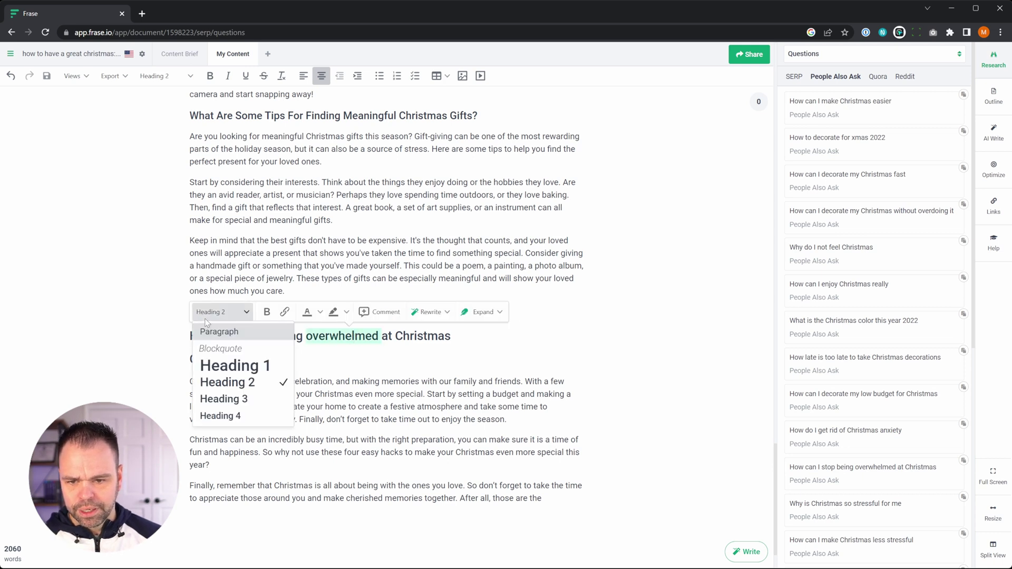
{"action": "left_click", "coordinate": [213, 329]}
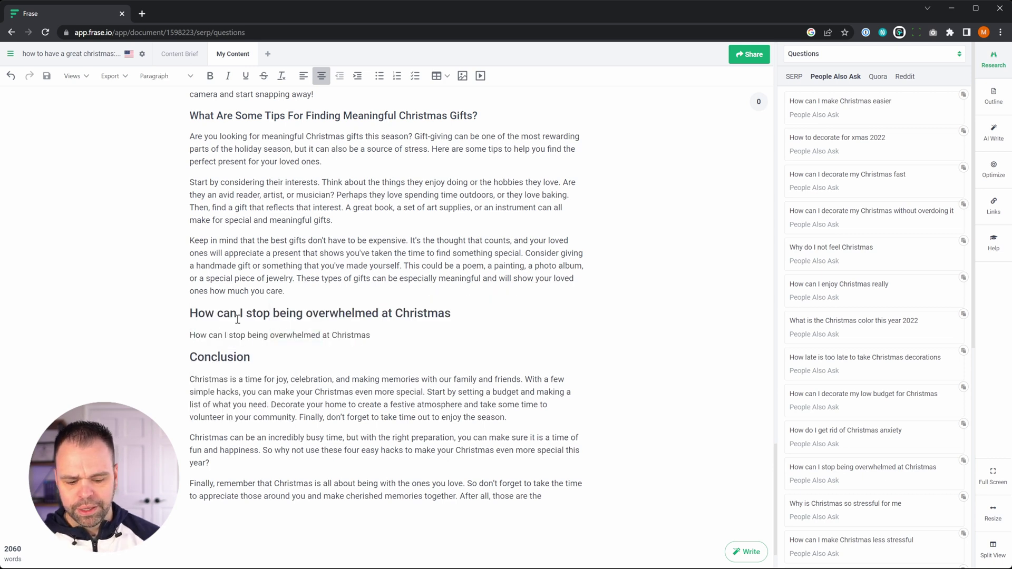
{"action": "key", "text": "Home"}
{"action": "type", "text": "Answer the question:"}
{"action": "key", "text": "shift+End"}
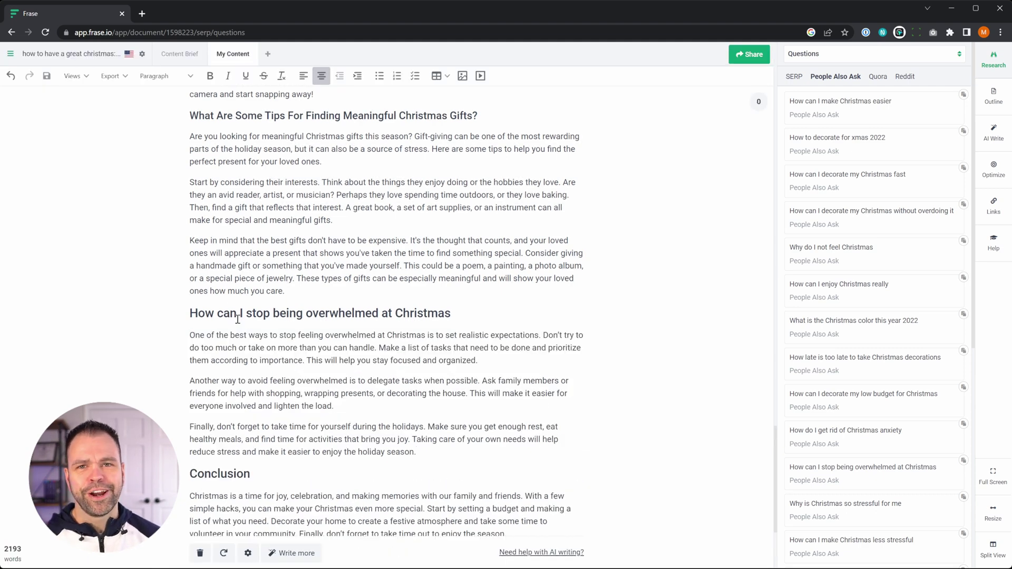
- Show the AI Tools library, including Freeform Editor AI Writer and Answer The Question, beside the article
{"action": "left_click", "coordinate": [993, 132]}
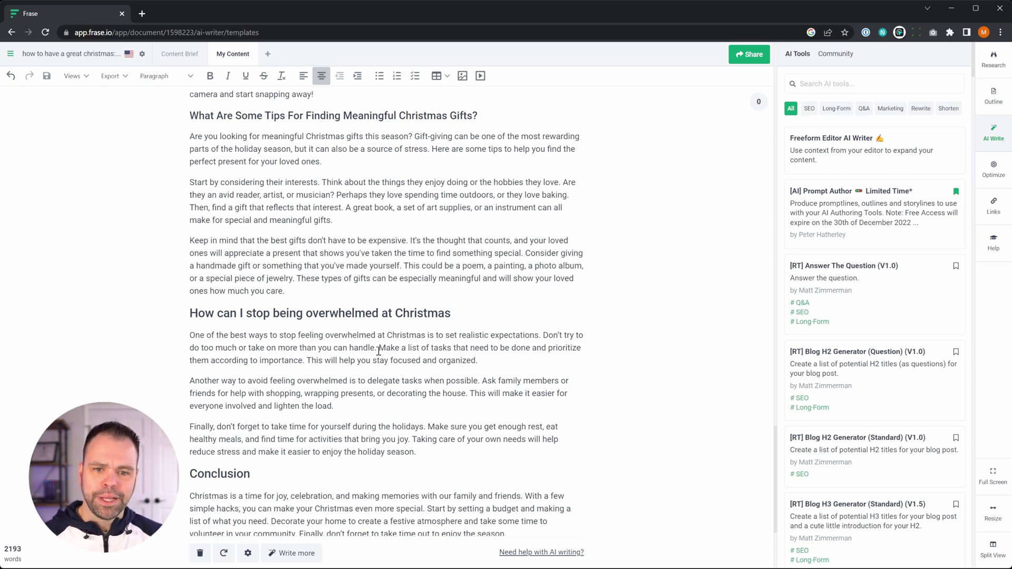
{"action": "scroll", "coordinate": [379, 351], "scroll_direction": "up", "scroll_amount": 20}
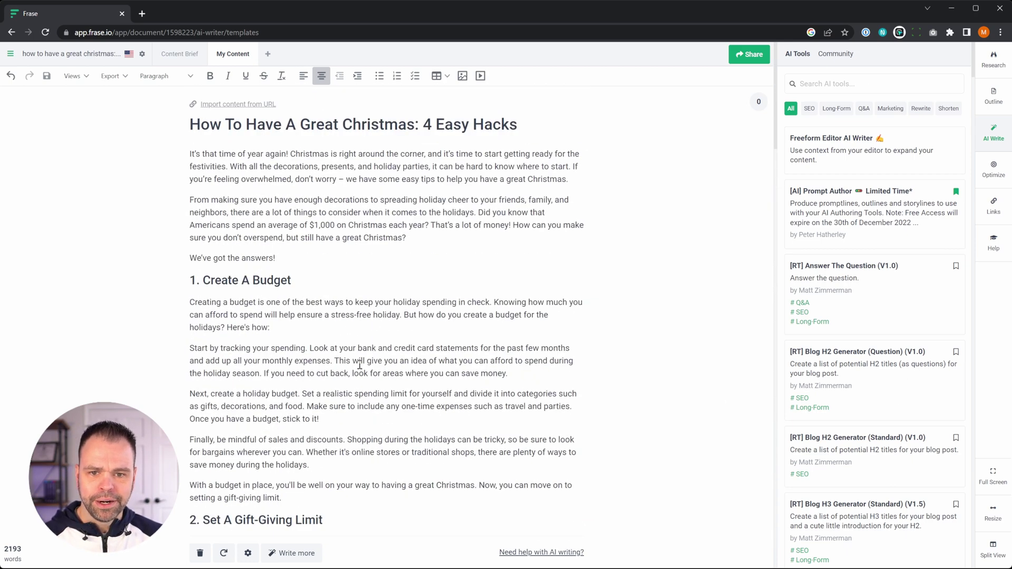